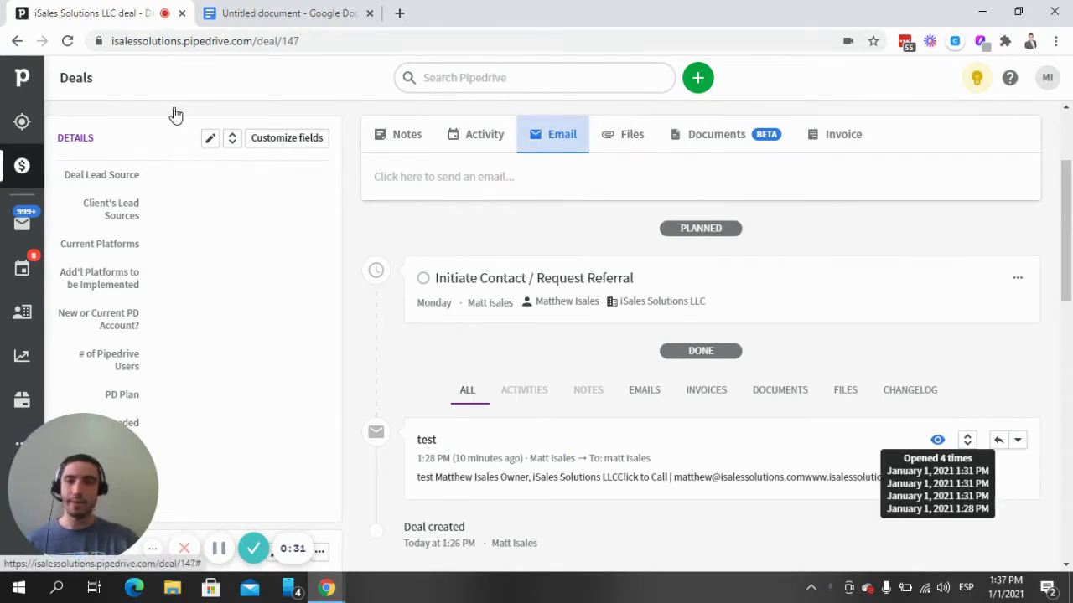
- Start a new email to the deal's contact and review the saved email signature
left_click(554, 203)
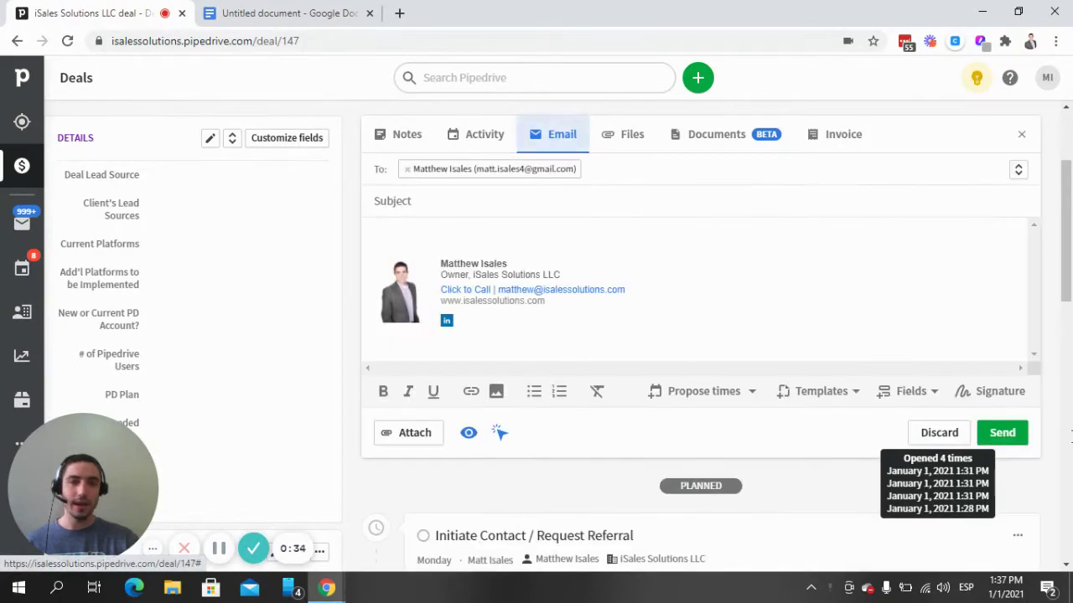
left_click(1010, 392)
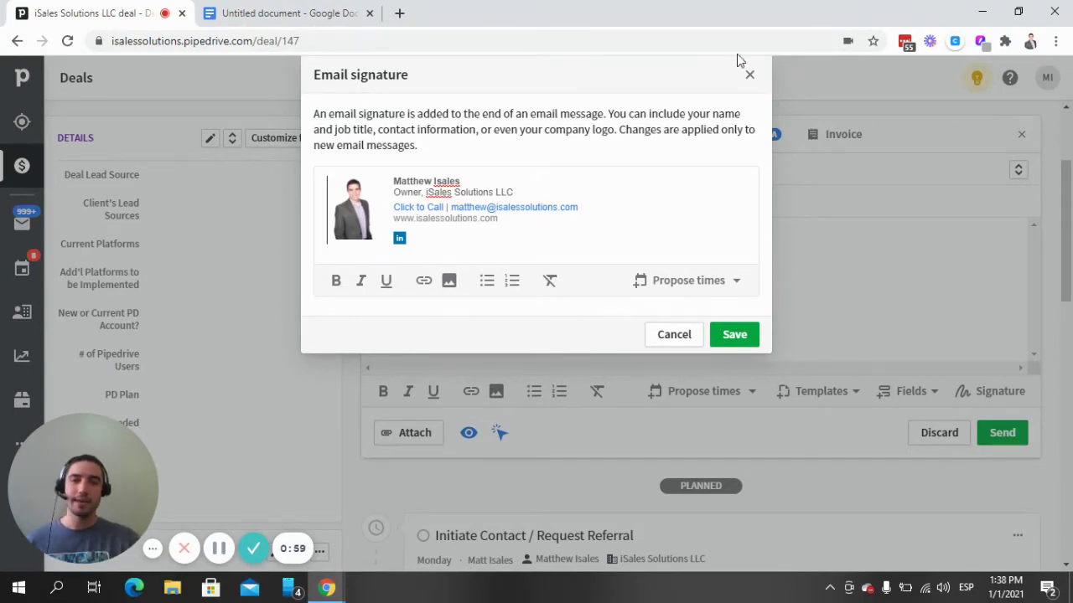
left_click(746, 77)
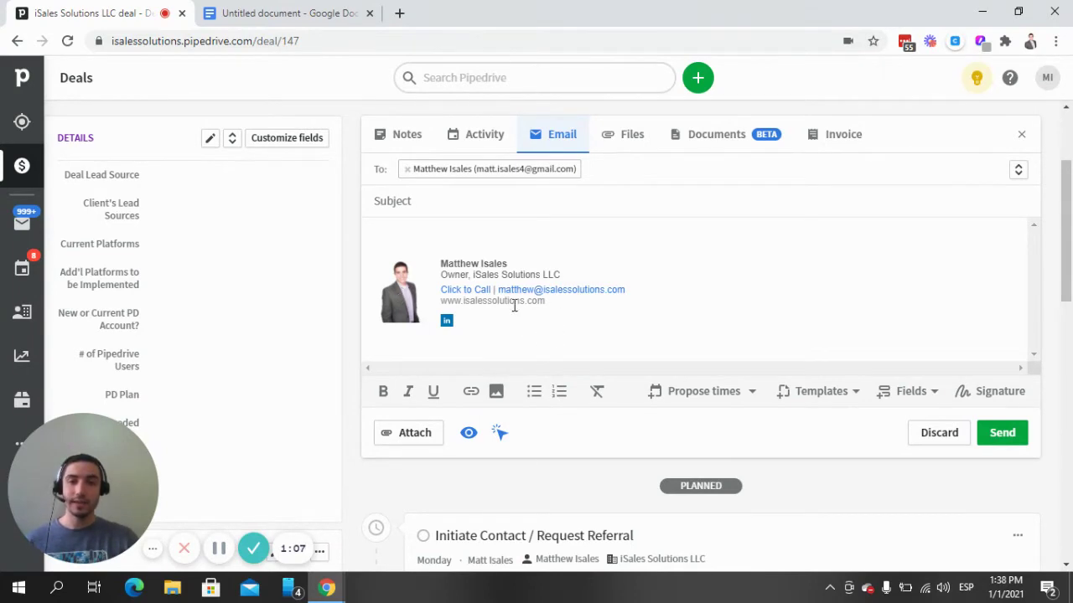
- Send the email with the subject "test" and only the signature in its body
left_click(464, 227)
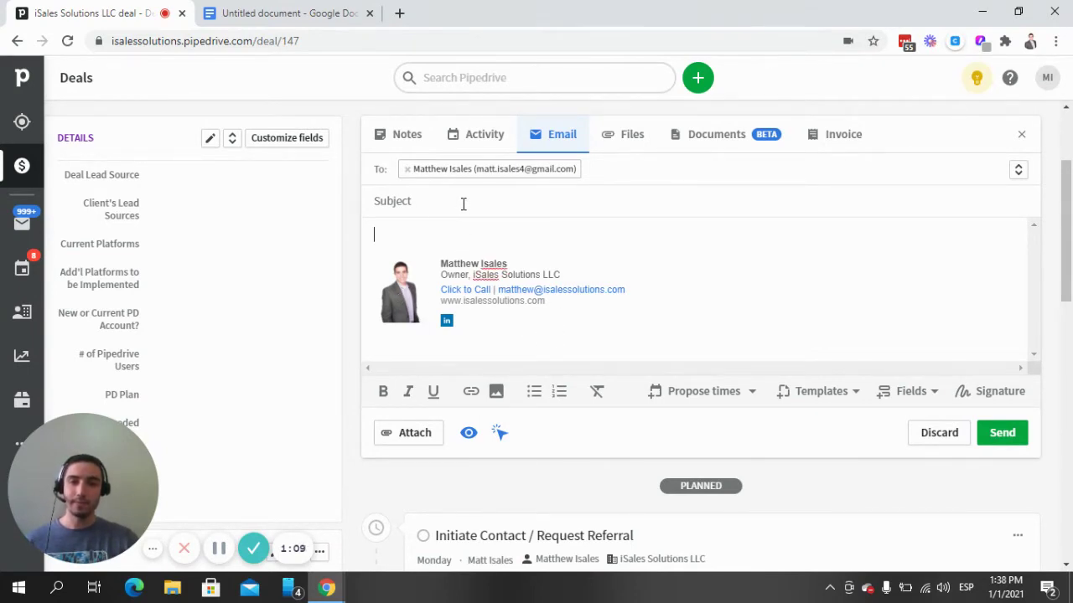
left_click(463, 204)
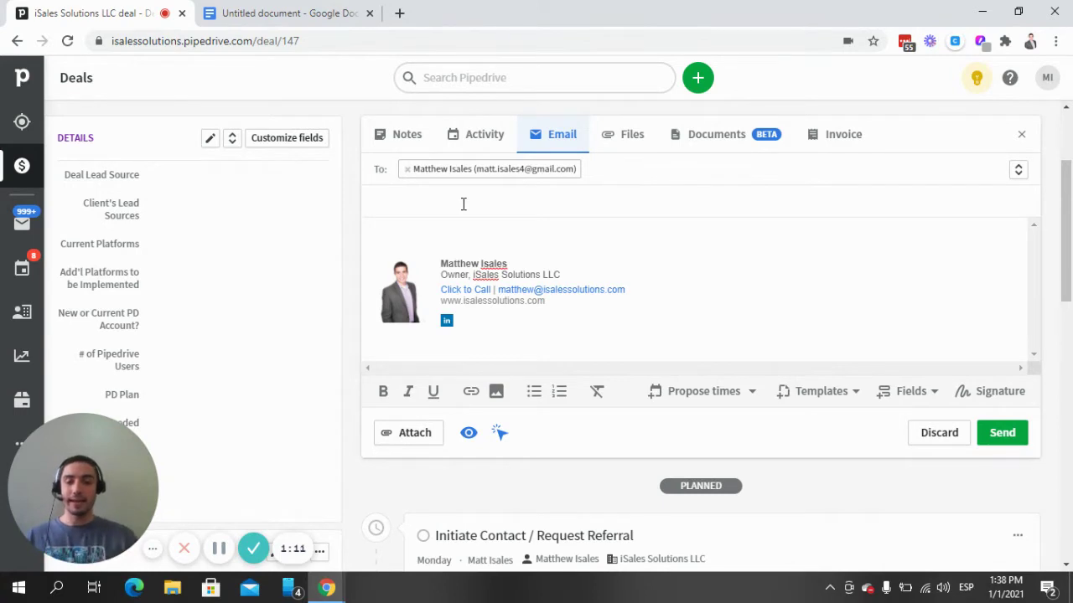
type("test")
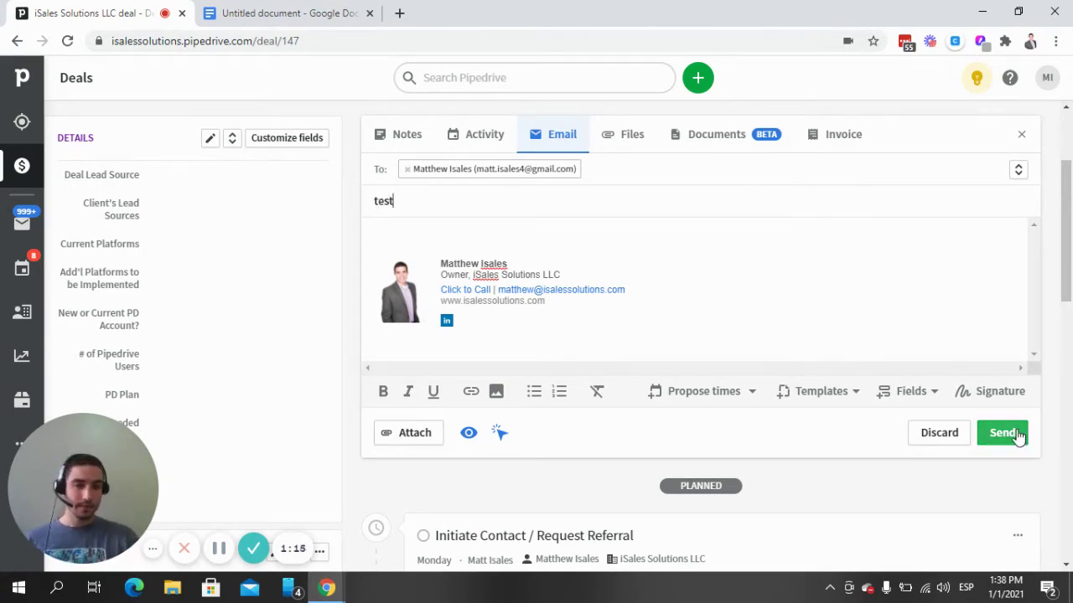
left_click(1014, 433)
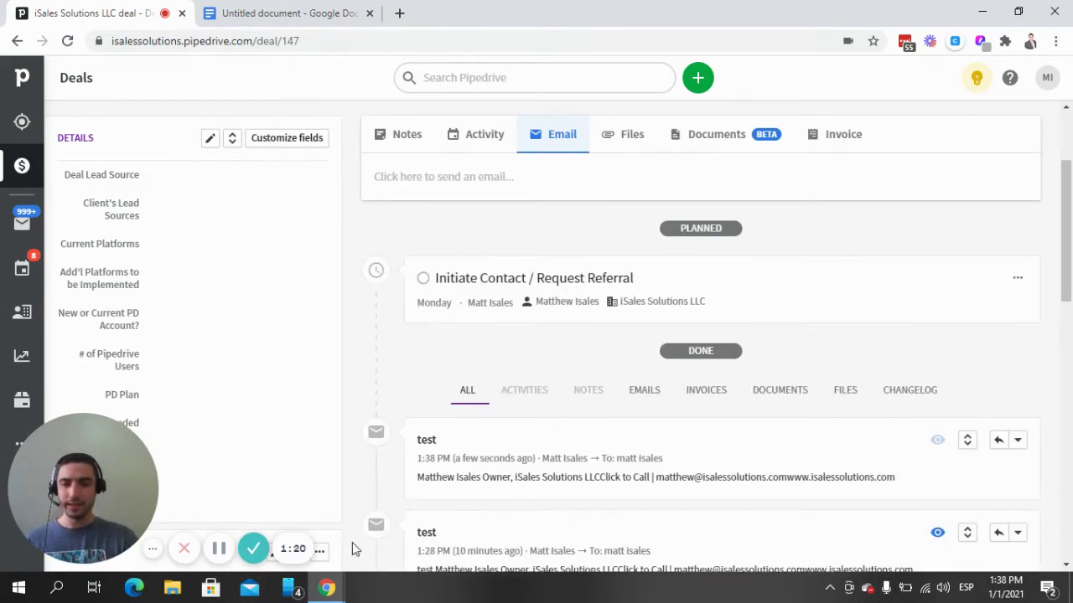
- Switch to the Gmail window and examine how the signature renders in the received "test" email
mouse_move(329, 589)
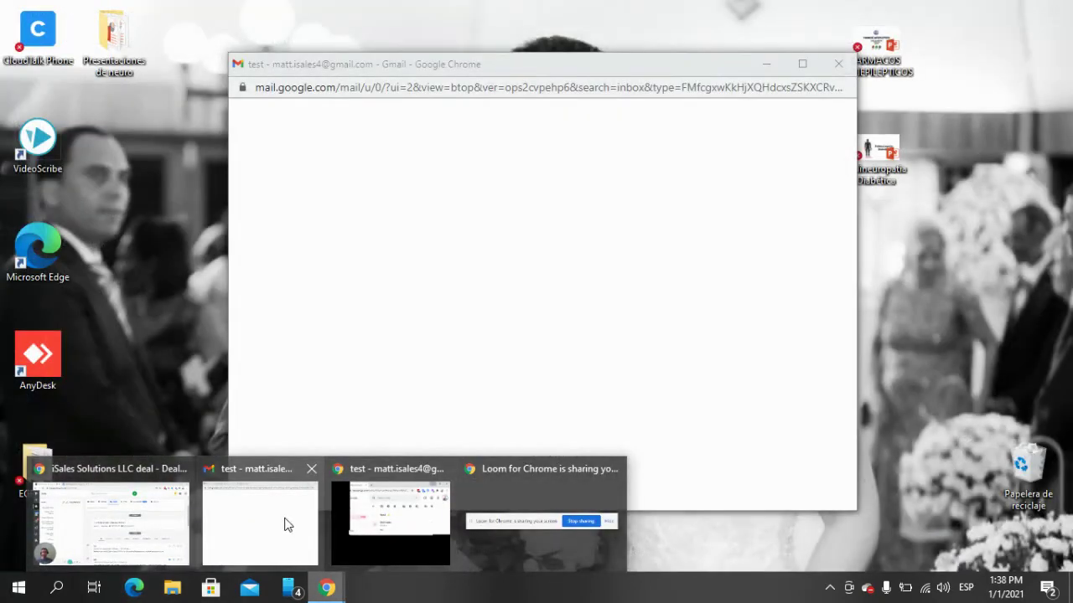
left_click(284, 525)
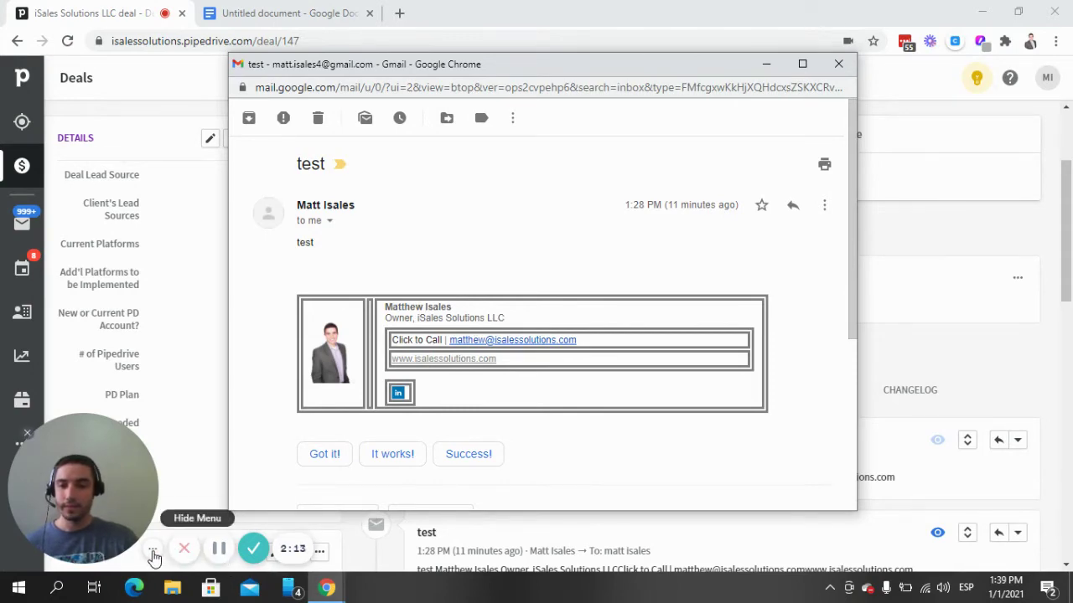
left_click(205, 536)
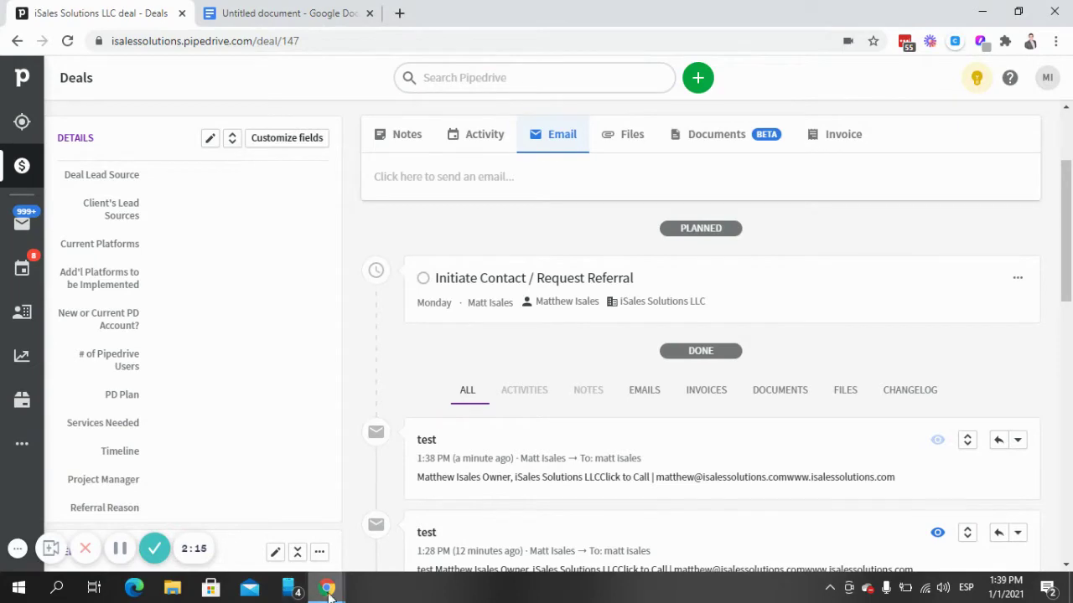
mouse_move(325, 582)
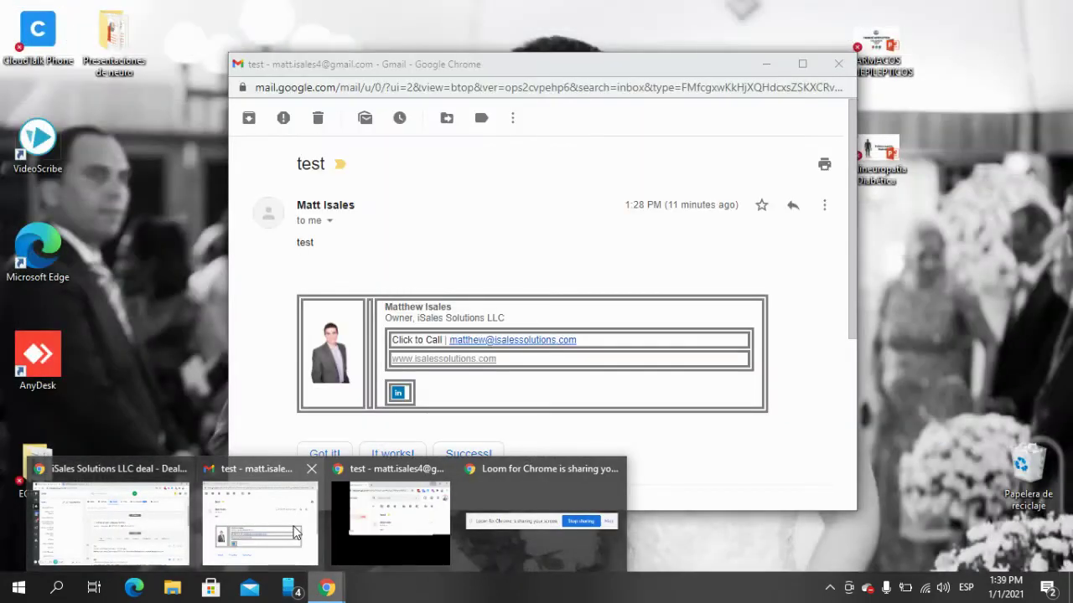
left_click(391, 524)
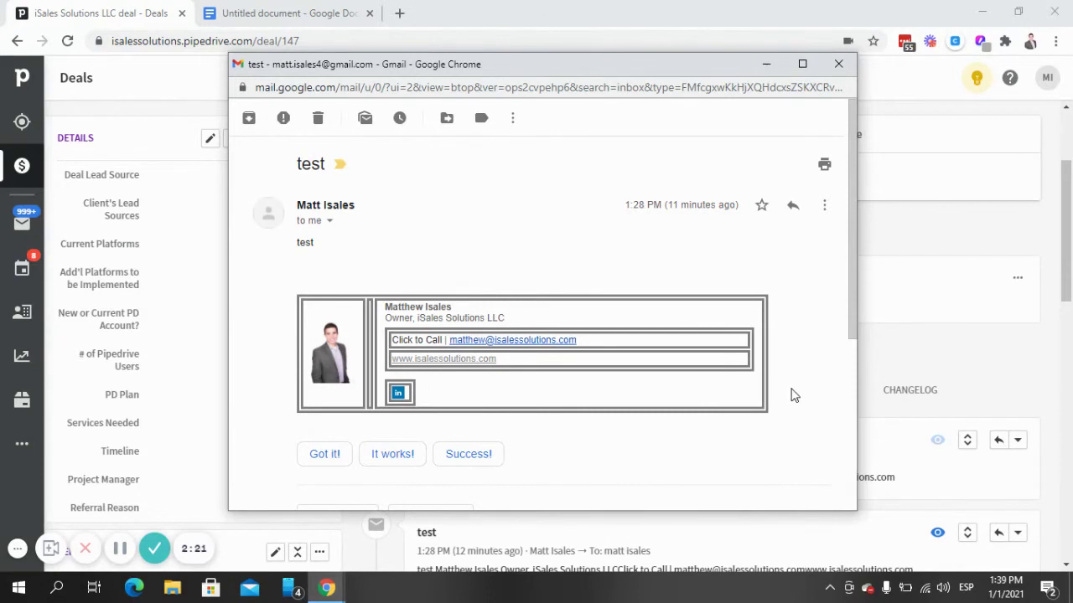
- Copy the whole signature from the received email and paste it into the blank Google Docs document
left_click_drag(498, 380, 305, 364)
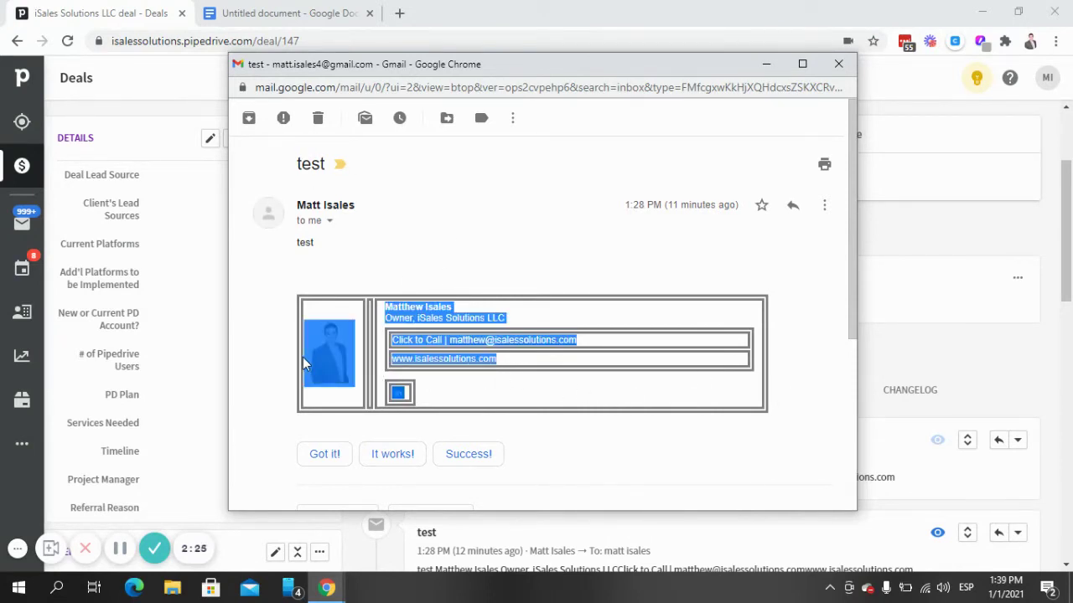
left_click(764, 67)
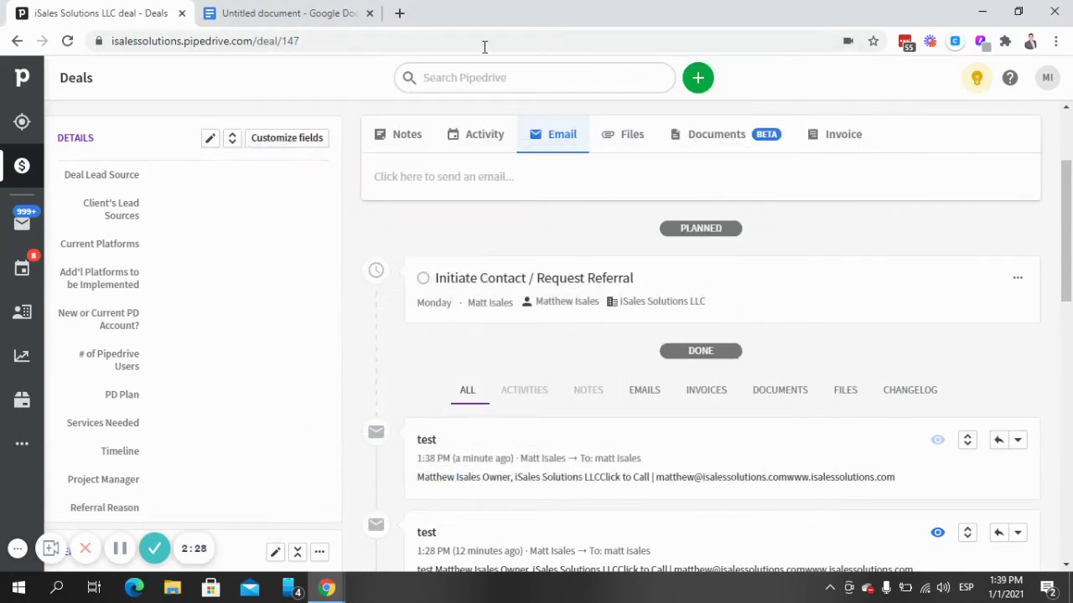
left_click(280, 17)
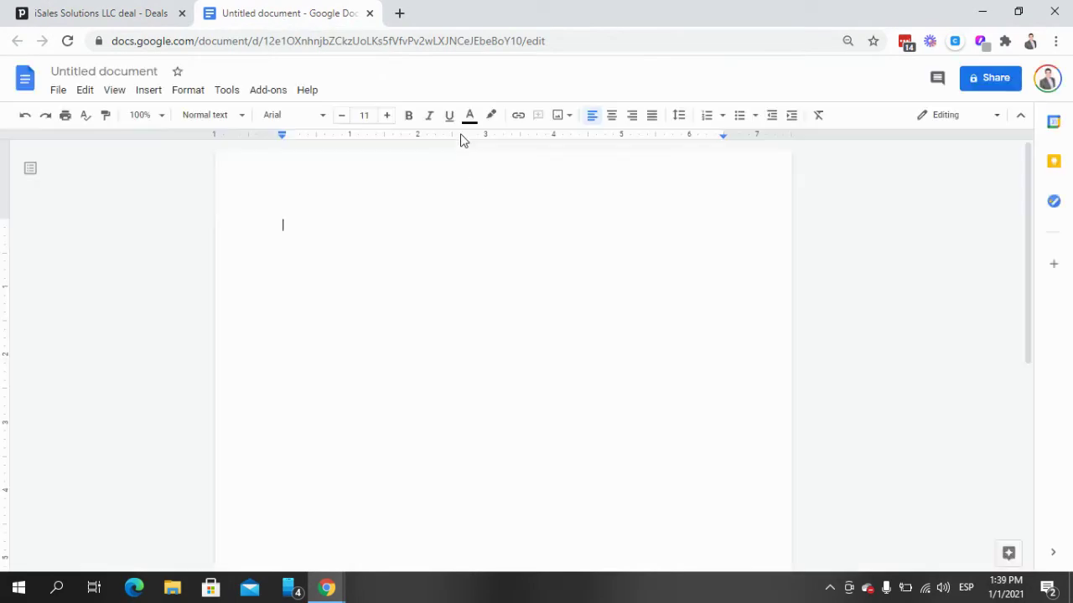
left_click(363, 224)
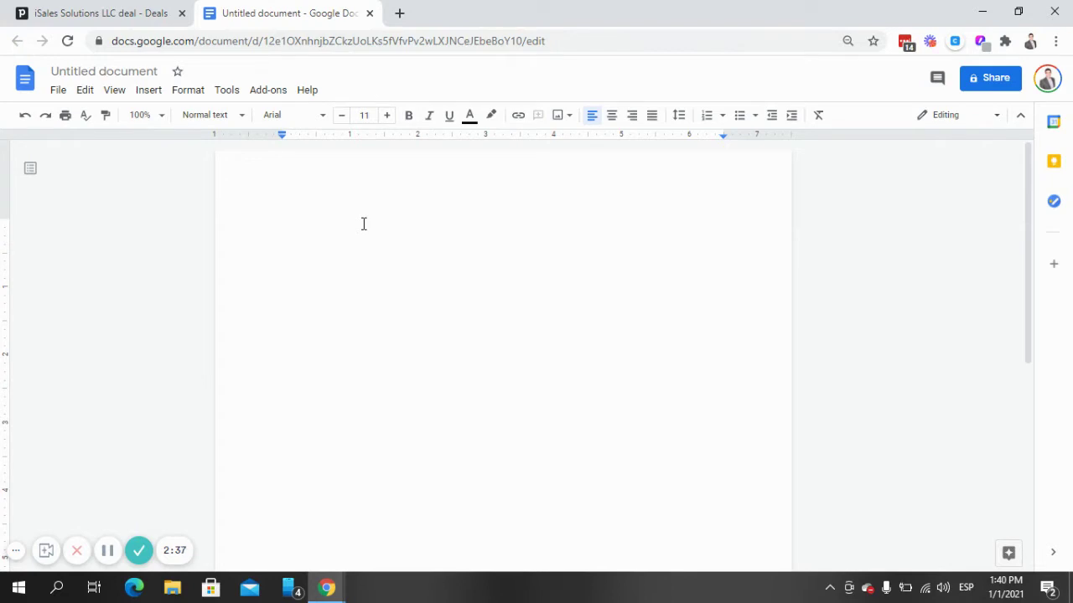
right_click(357, 234)
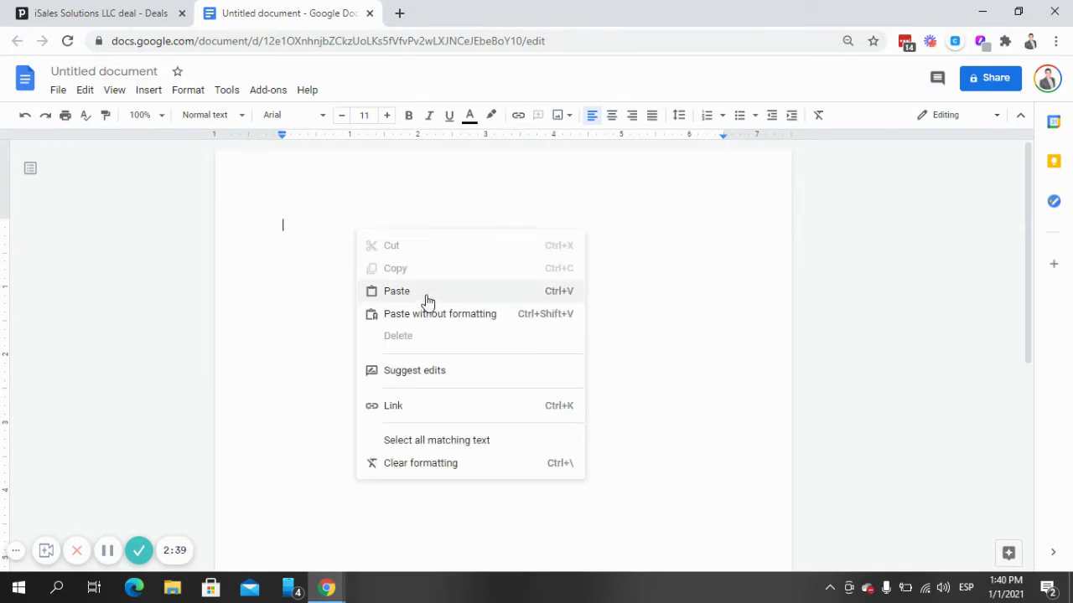
left_click(427, 300)
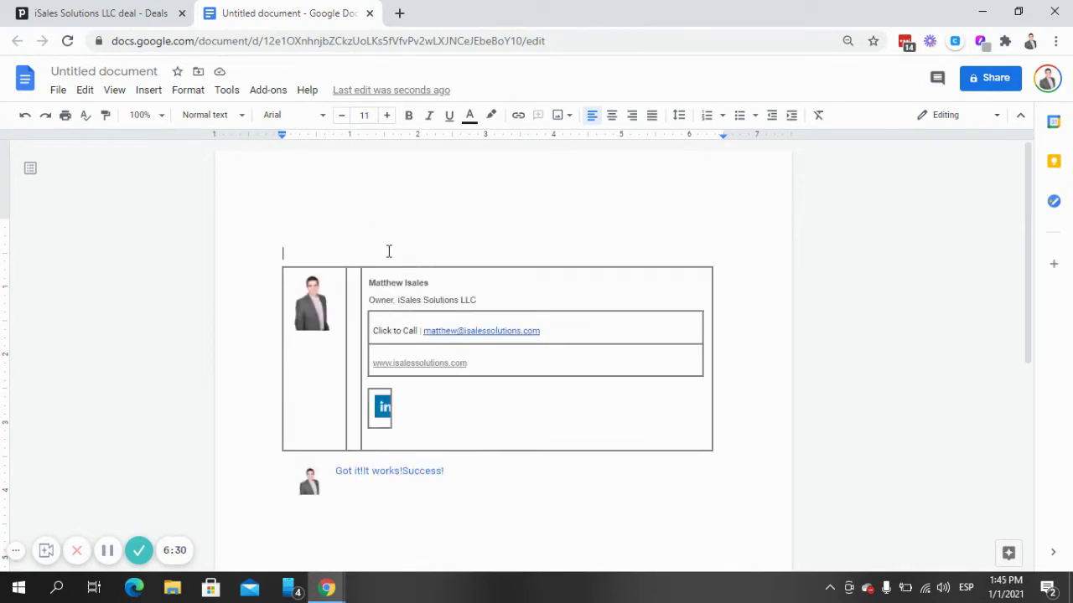
- Delete the stray photo and suggested-reply text below the signature table and the empty line above it
scroll(382, 249, "down", 1)
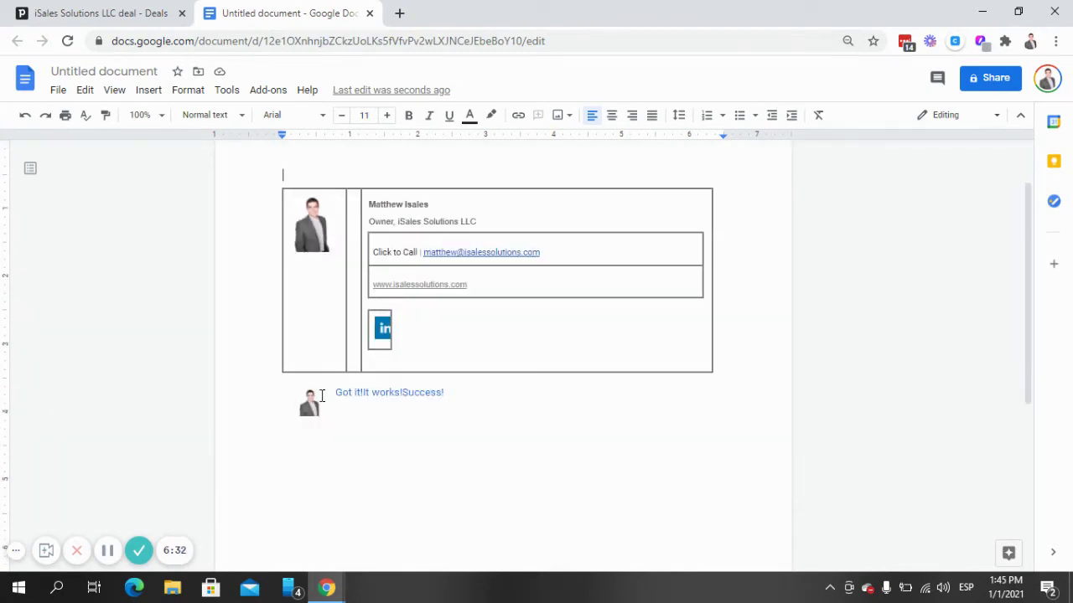
mouse_move(311, 395)
left_mouse_down()
mouse_move(283, 399)
mouse_move(307, 407)
left_mouse_up()
key("BackSpace")
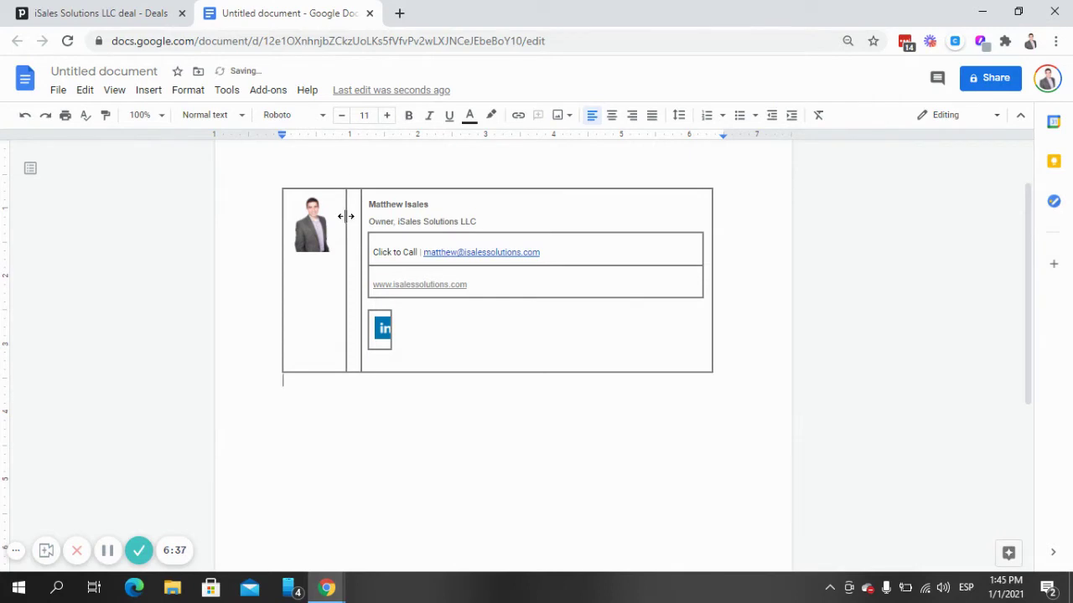
scroll(313, 242, "up", 1)
left_click(313, 244)
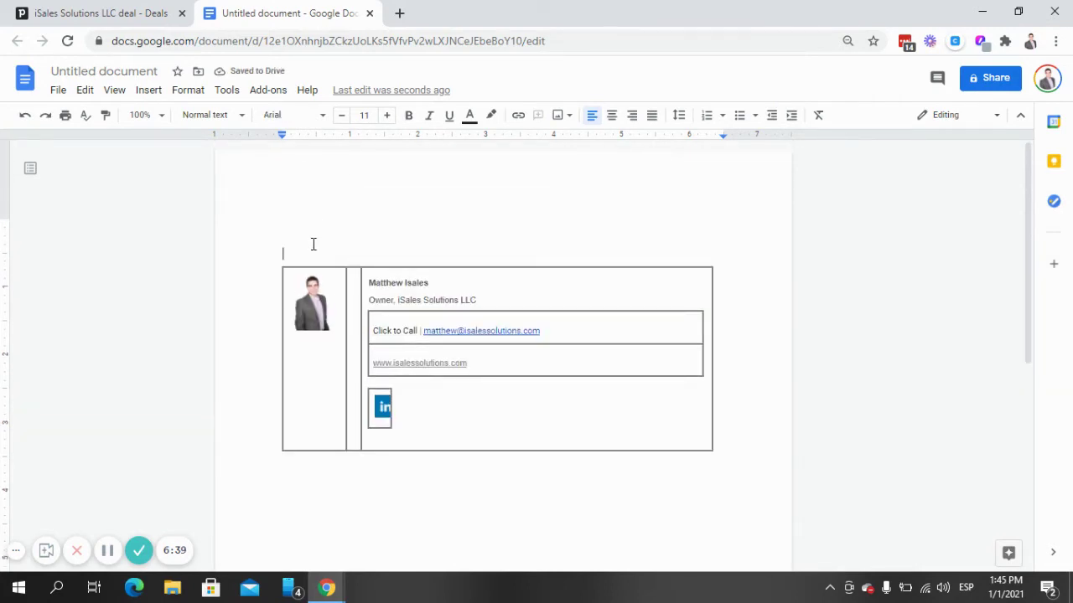
key("BackSpace")
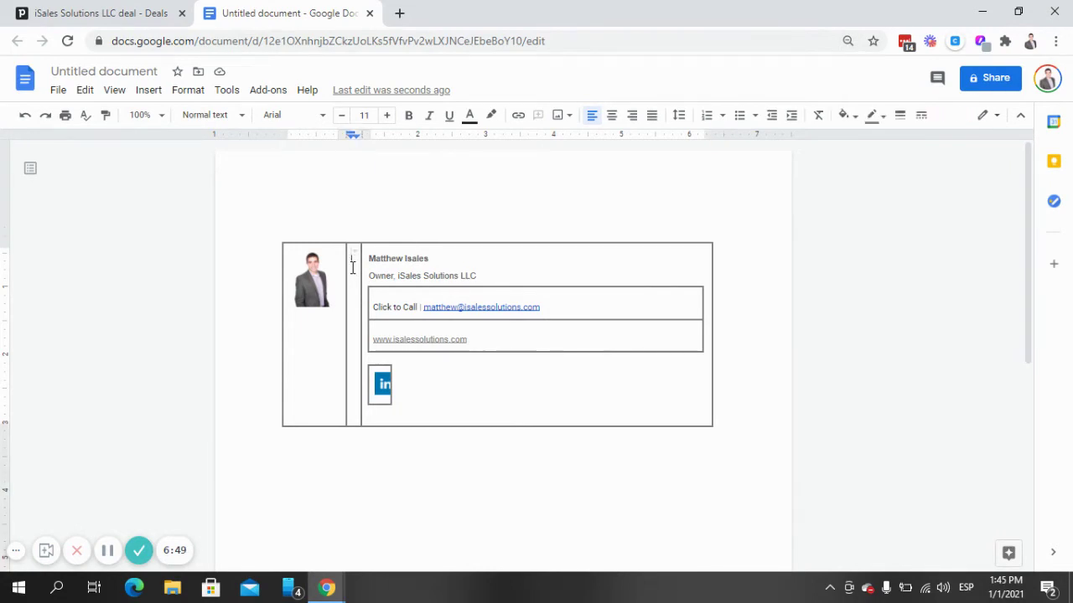
- Delete the narrow empty column between the photo and the contact details in the signature table
right_click(353, 272)
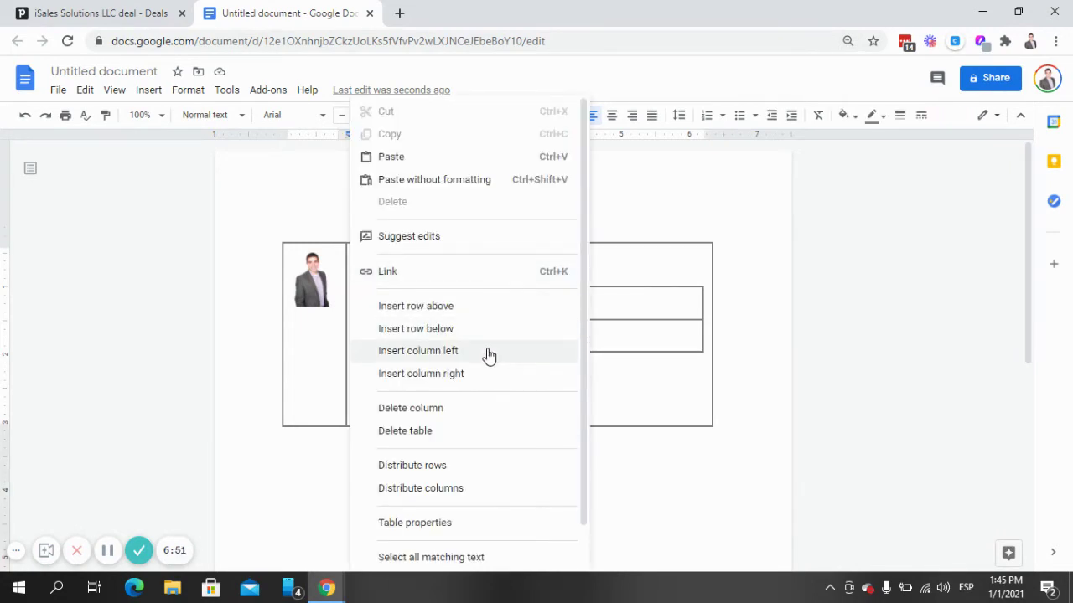
left_click(437, 412)
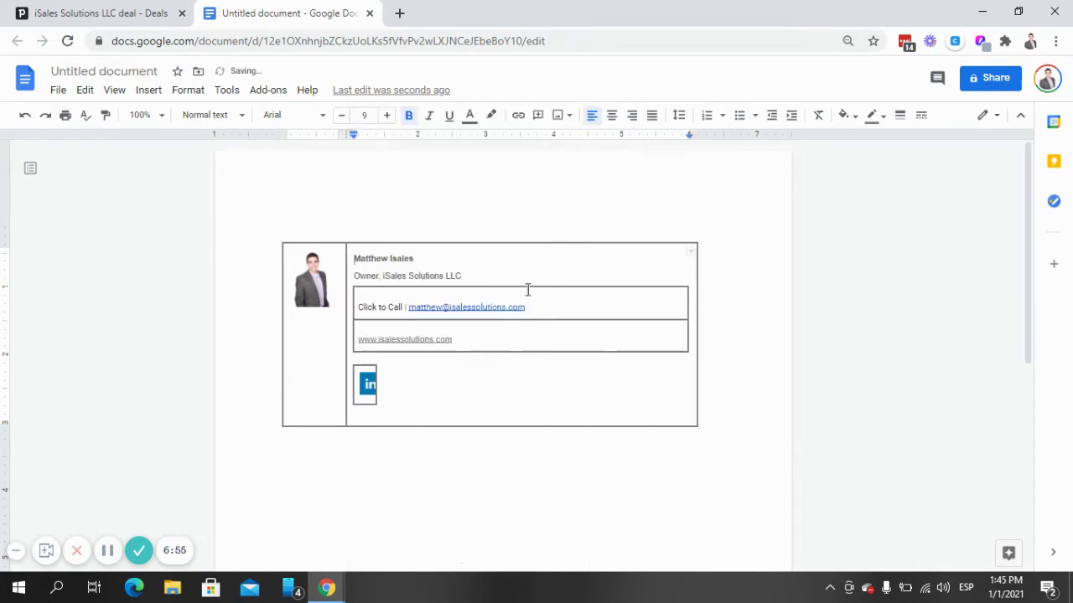
left_click(486, 275)
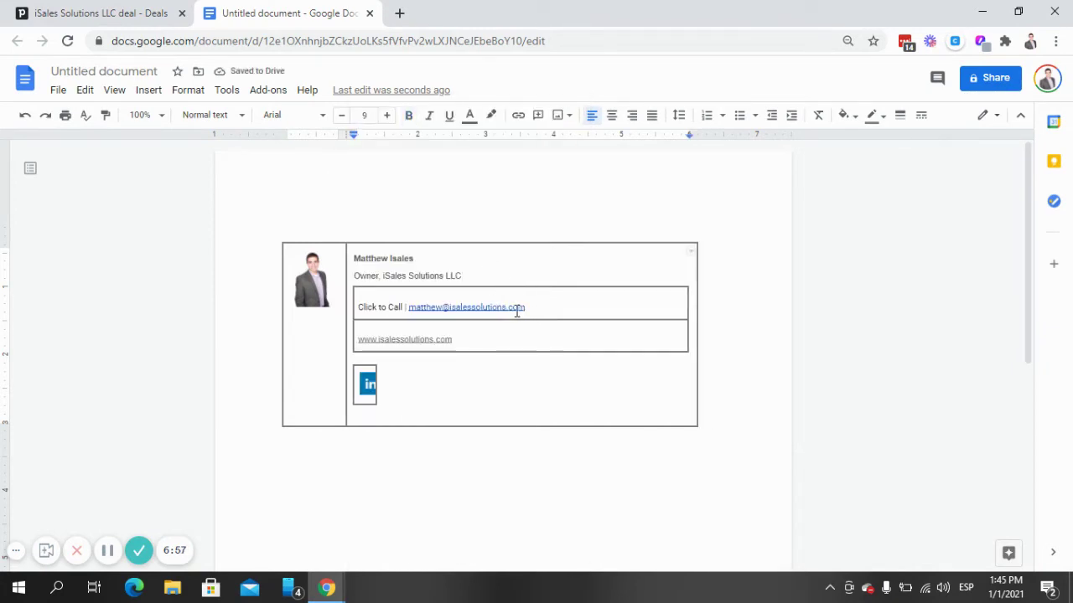
- Copy the "Click to Call" and email line from the nested table onto a new line under the job title
left_click_drag(525, 308, 360, 308)
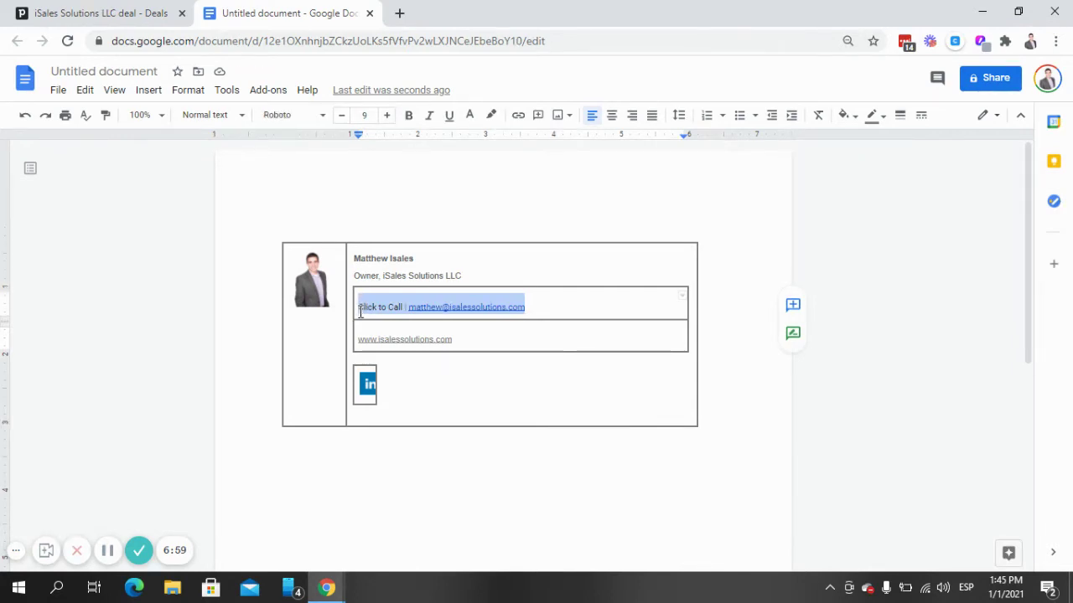
left_click(530, 278)
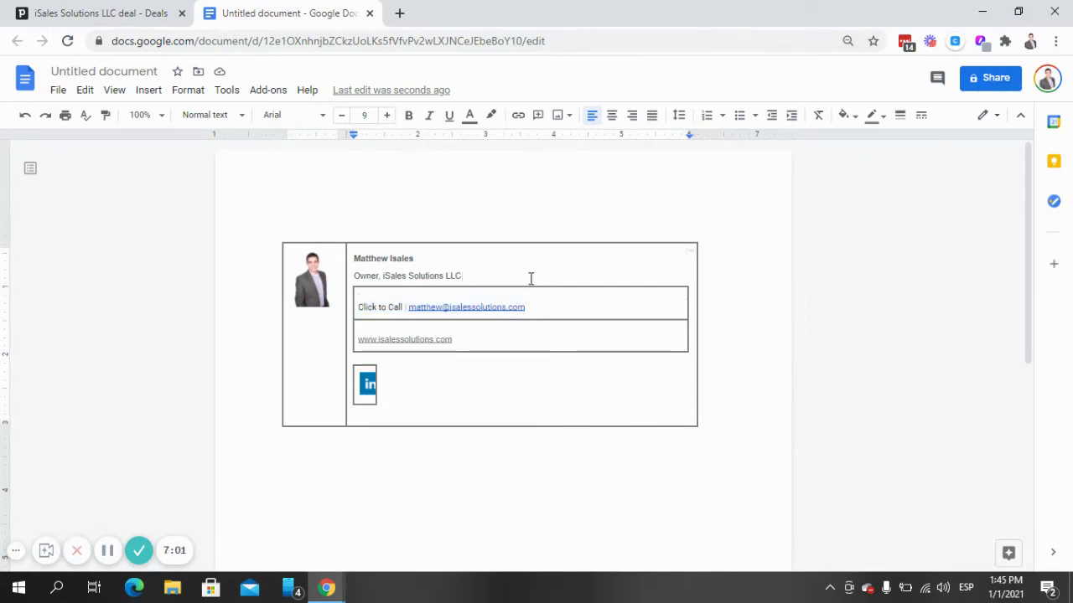
key("Return")
key("ctrl+v")
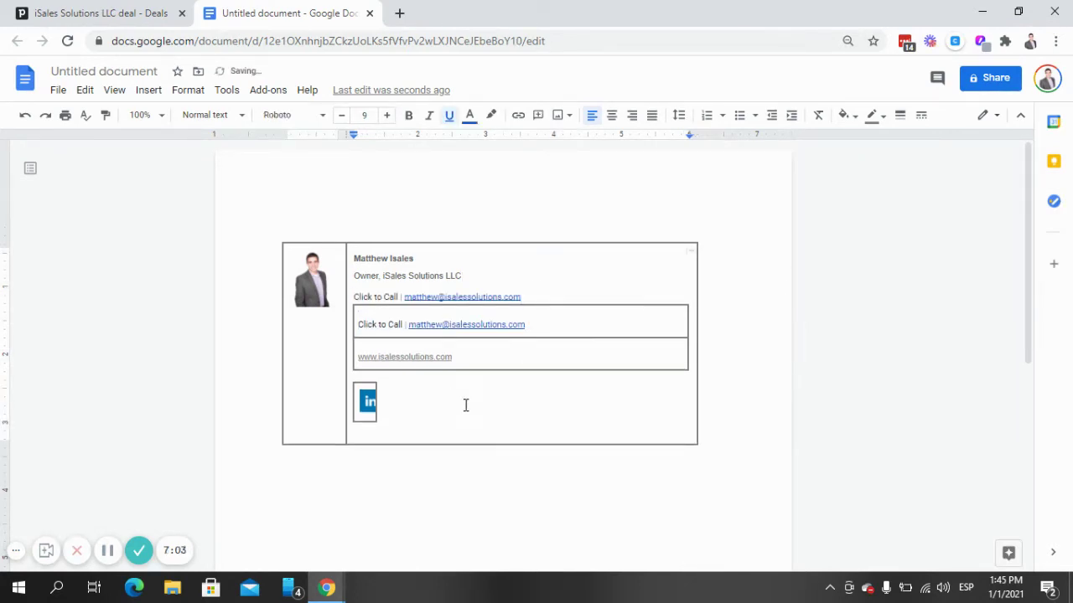
left_click_drag(456, 357, 361, 357)
key("ctrl+c")
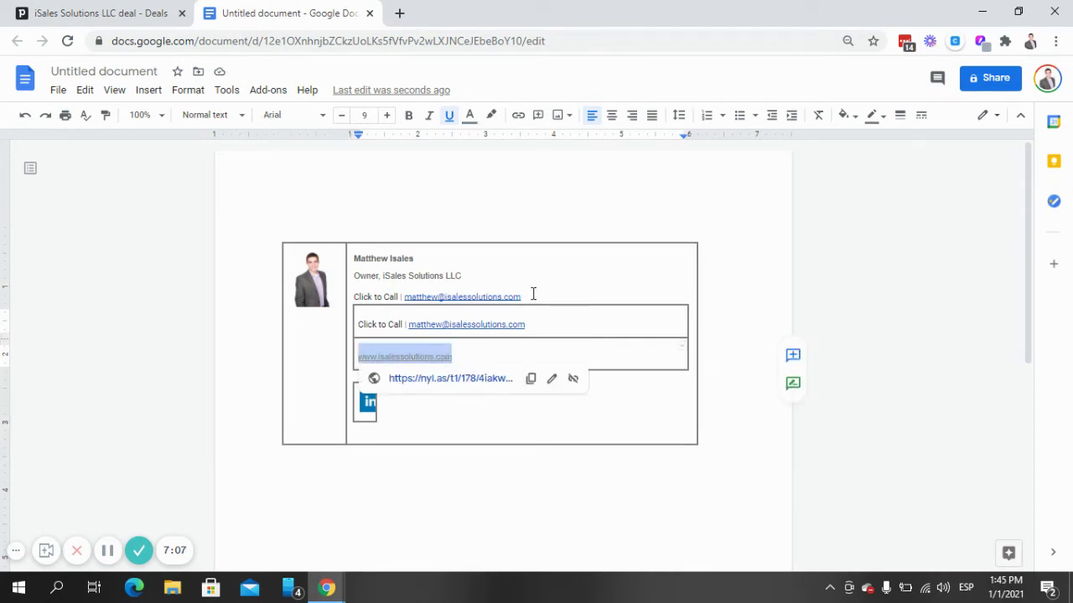
left_click(533, 294)
key("Return")
key("ctrl+v")
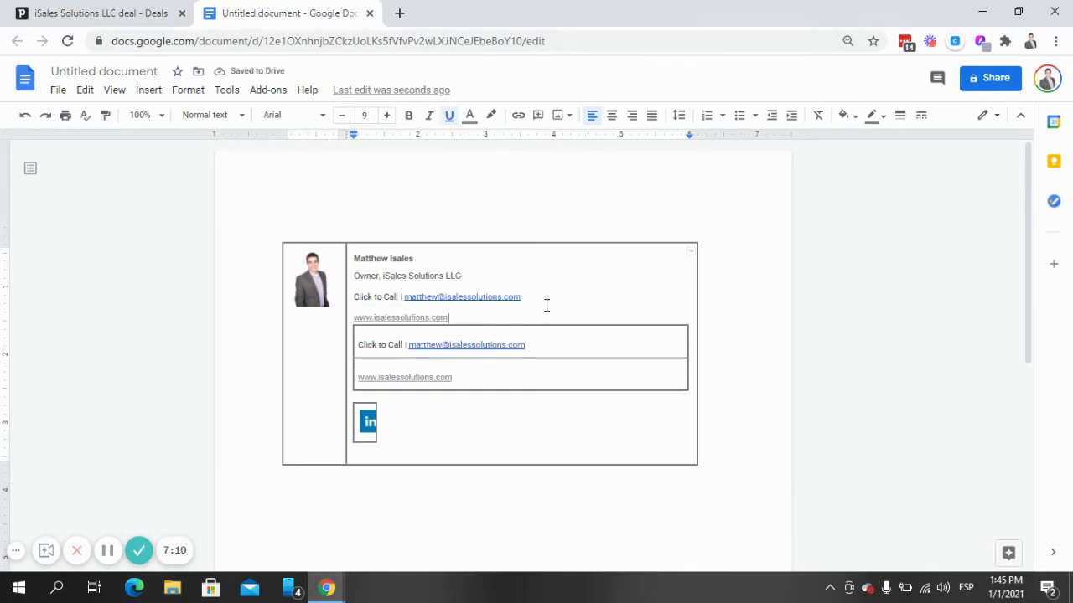
- Add two lines under the website link and paste a copy of the LinkedIn icon on the first one
key("Return")
key("Return")
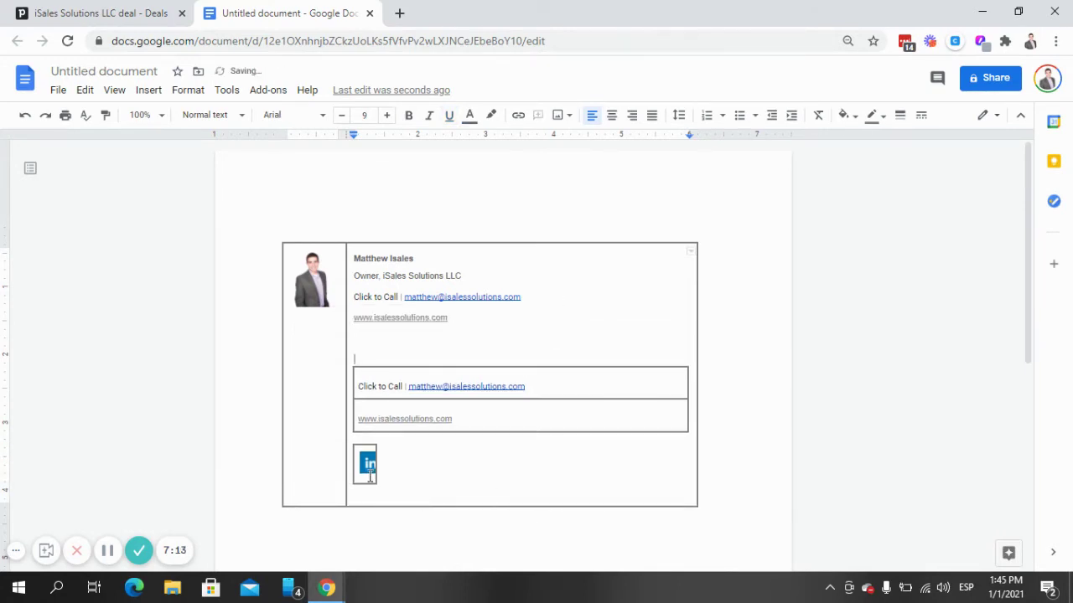
left_click(372, 471)
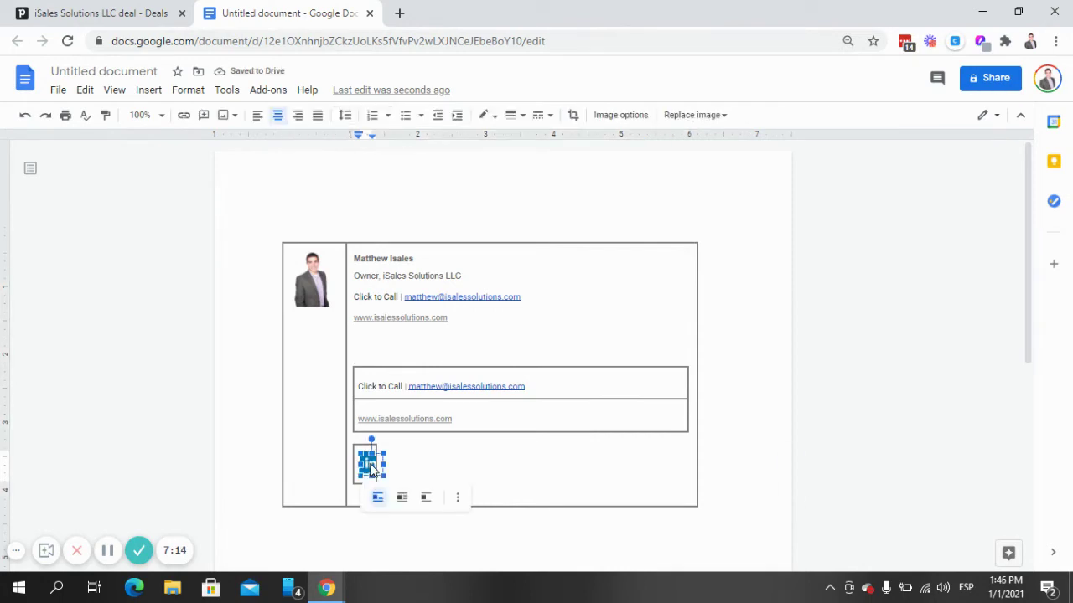
left_click(423, 338)
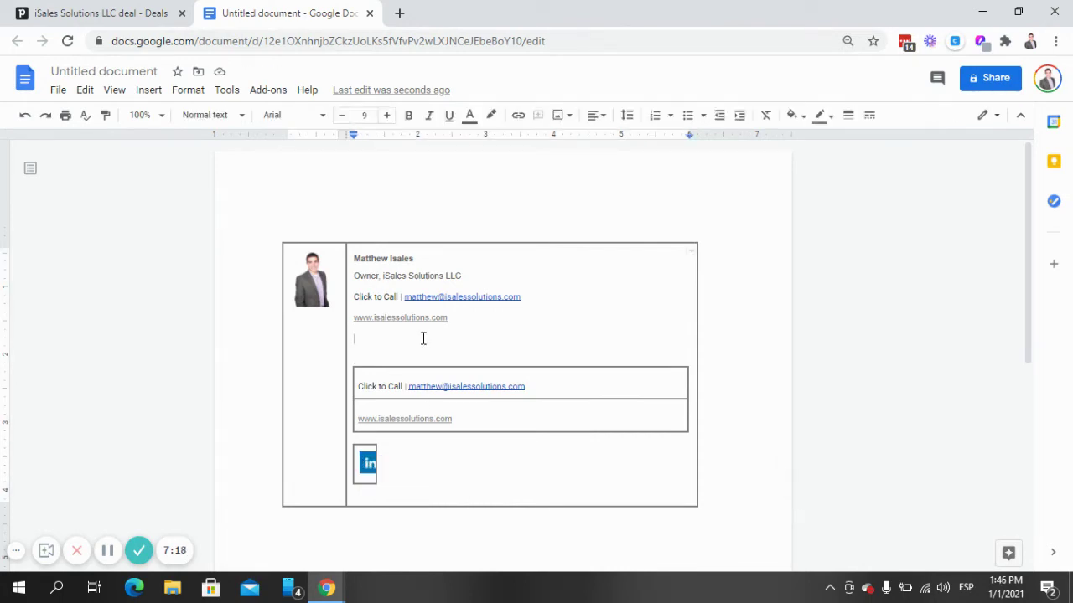
key("ctrl+v")
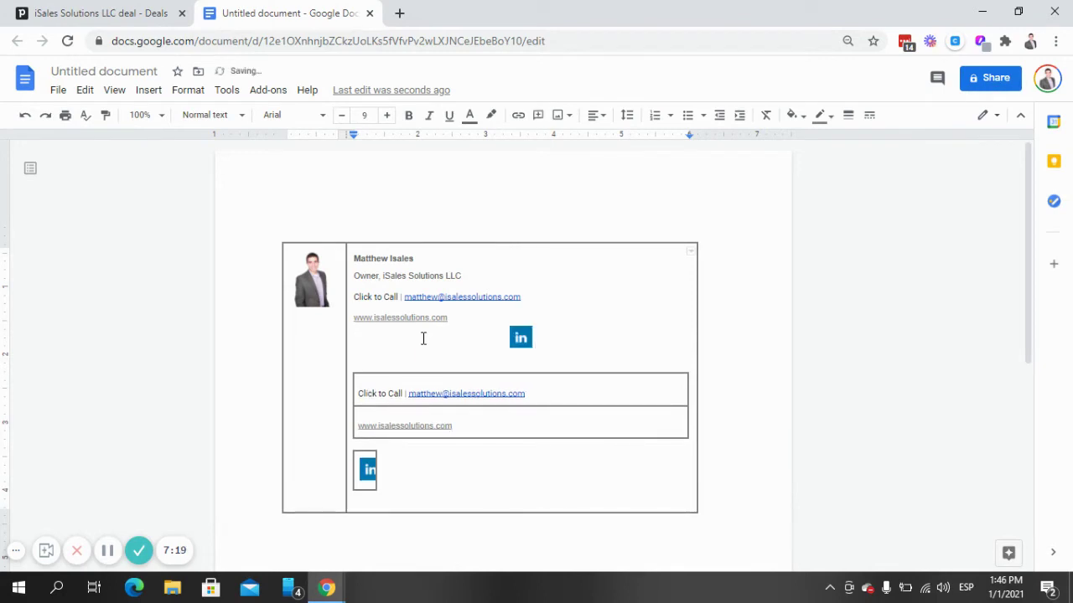
- Left-align the pasted LinkedIn icon under the website link and set single line spacing for the four text lines above it
left_click(508, 342)
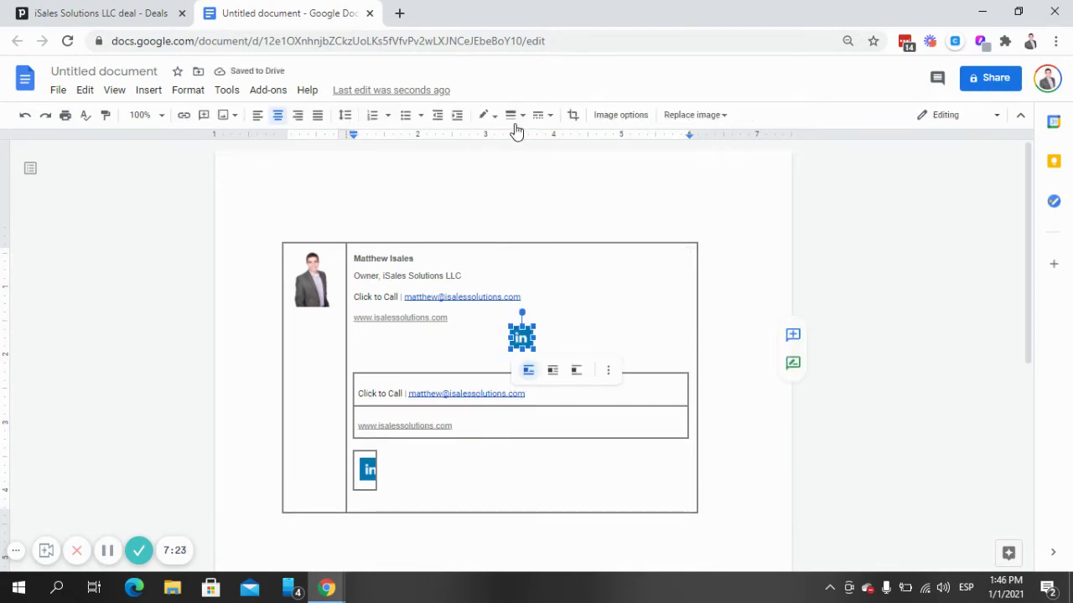
left_click(528, 377)
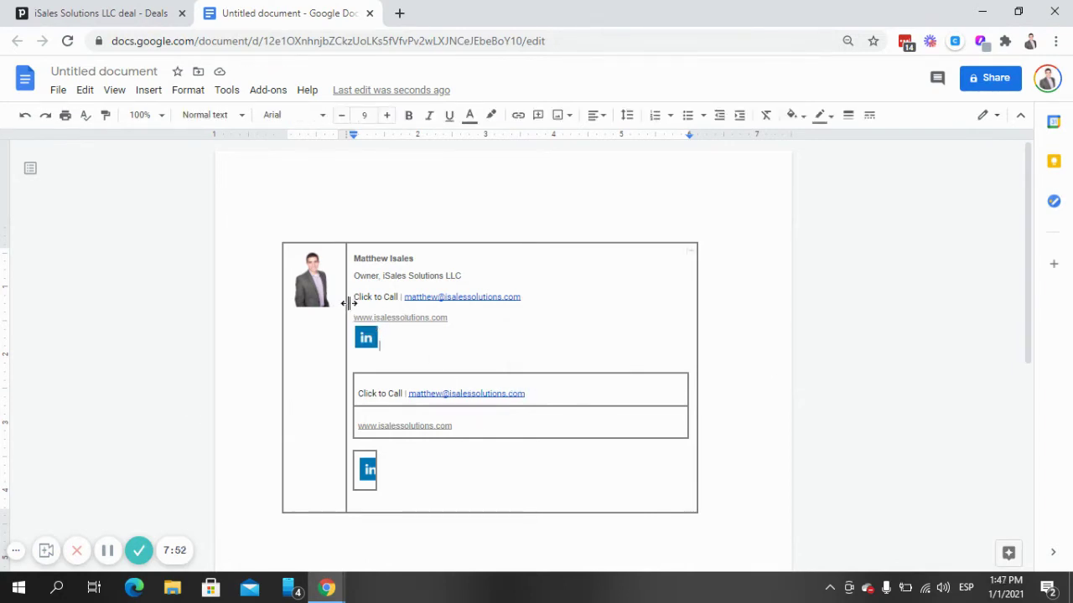
left_click_drag(450, 319, 347, 252)
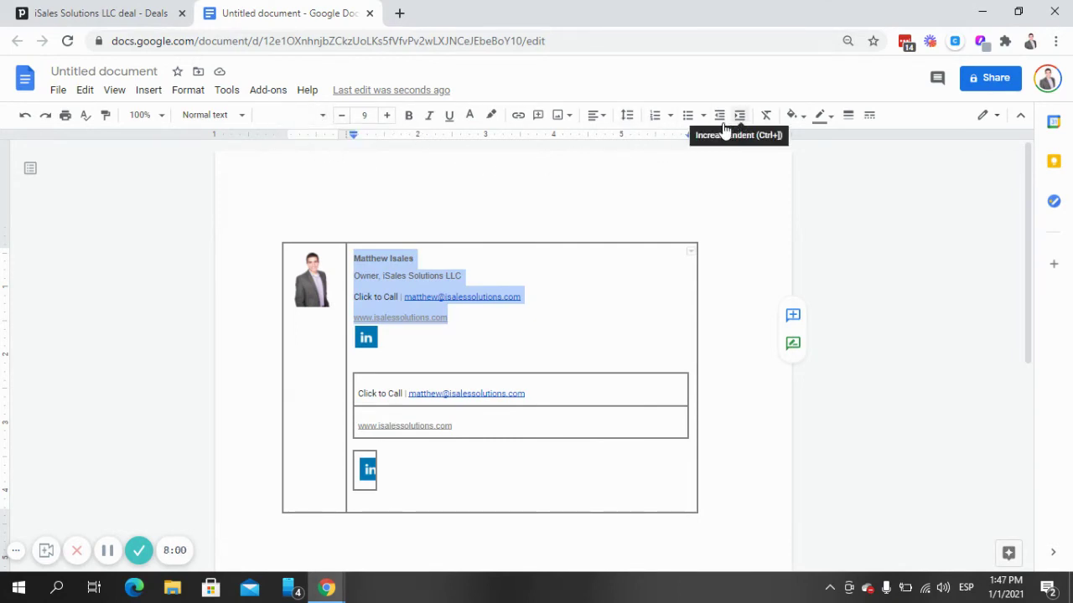
left_click(628, 118)
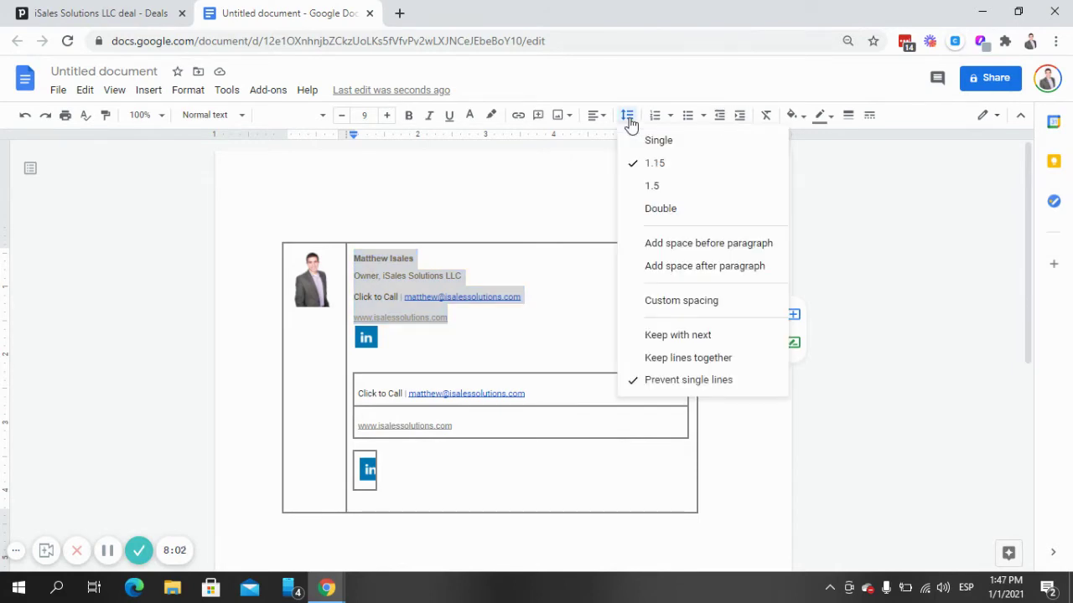
left_click(670, 143)
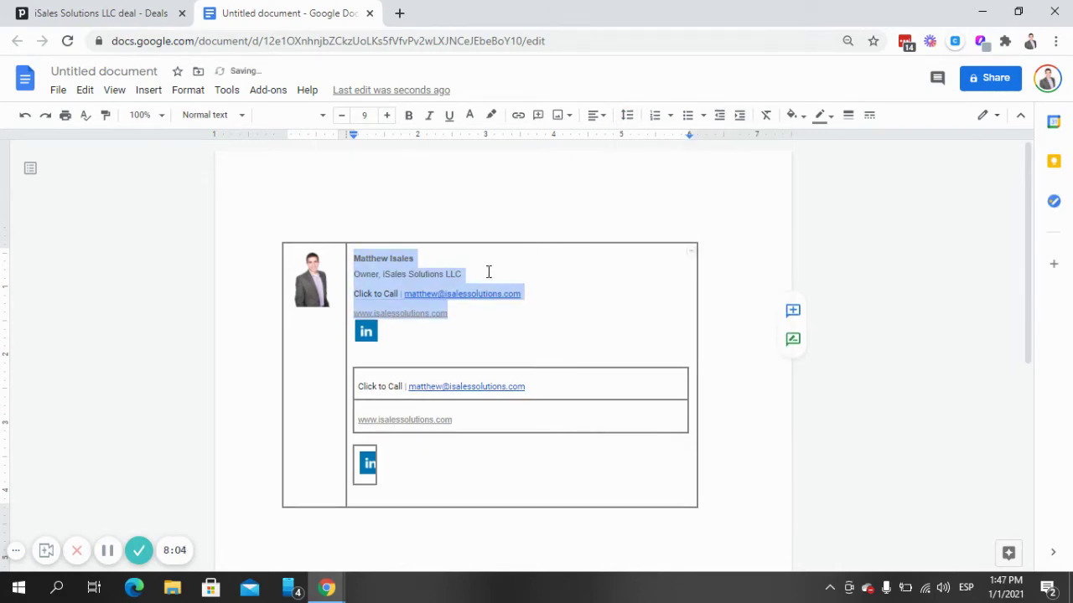
left_click(498, 343)
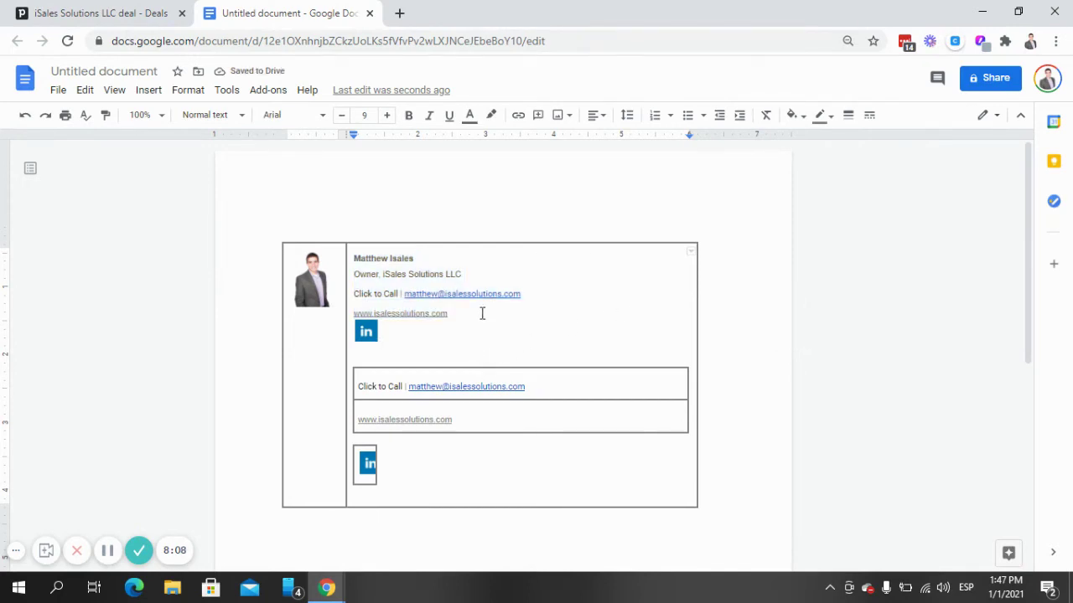
left_click(482, 313)
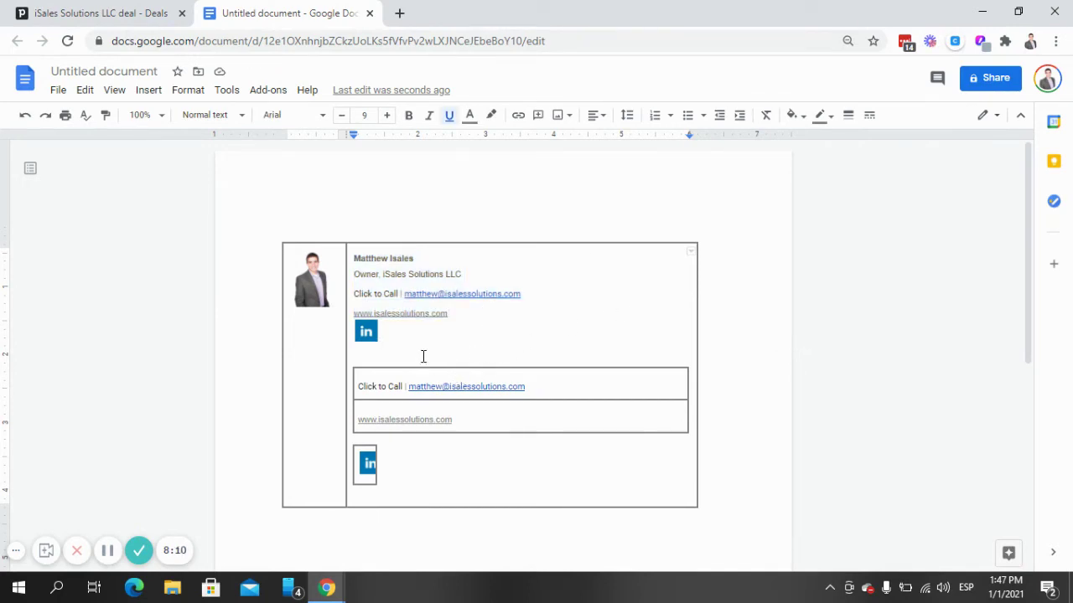
- Delete the nested LinkedIn icon table and the nested table holding the duplicate "Click to Call" and website lines
left_click_drag(427, 359, 491, 438)
left_click(637, 385)
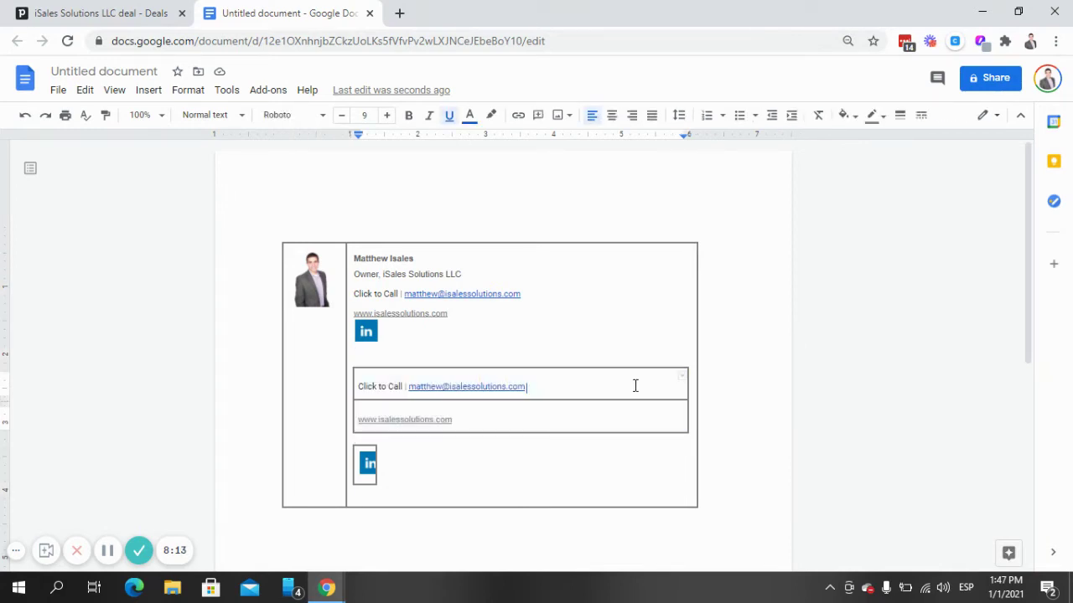
right_click(361, 467)
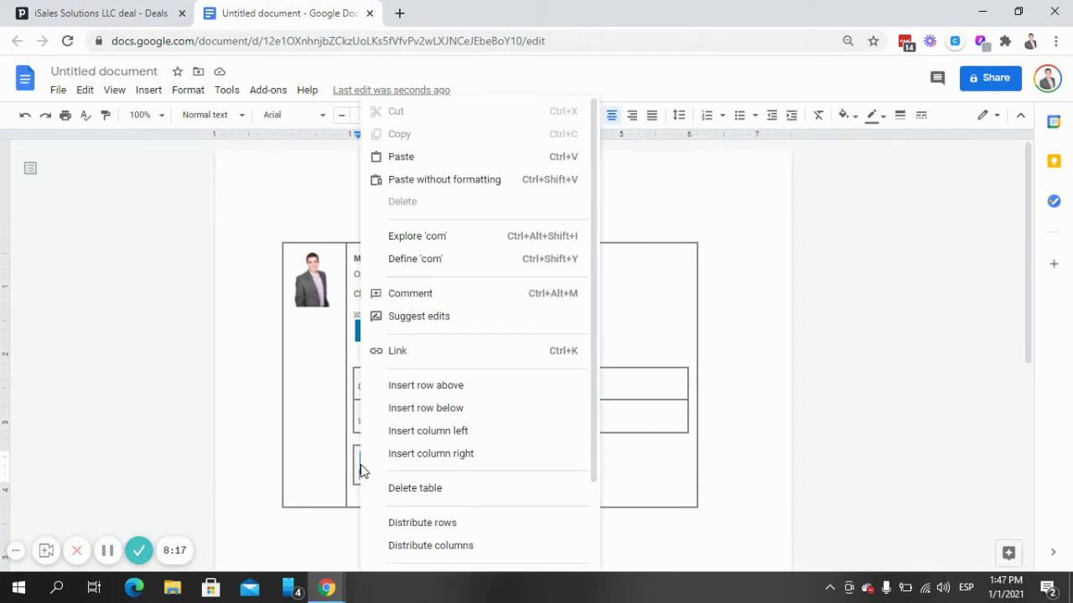
left_click(443, 494)
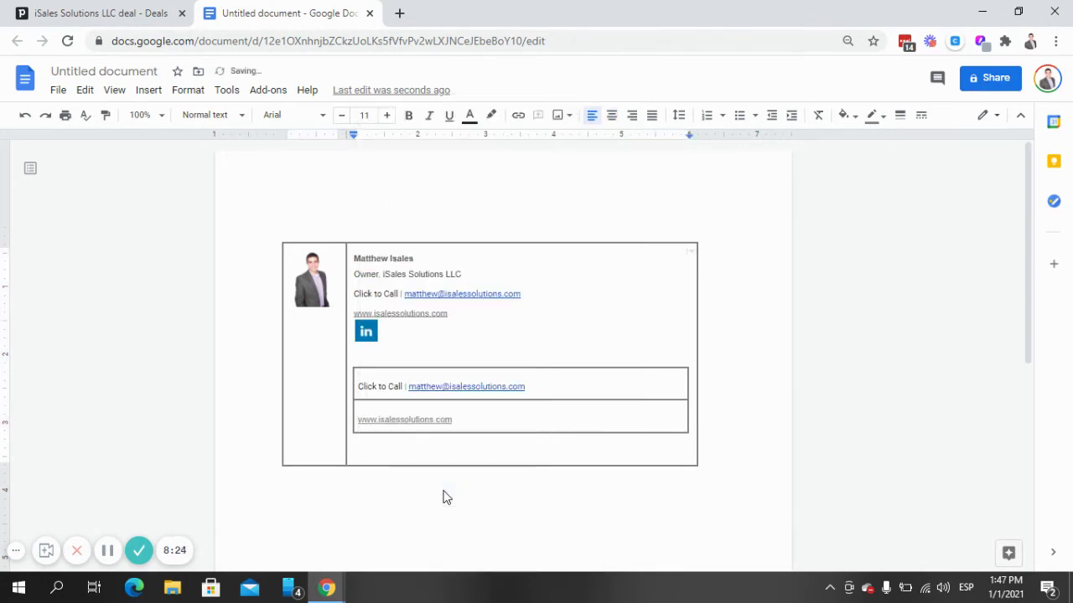
left_click_drag(541, 425, 503, 385)
right_click(505, 386)
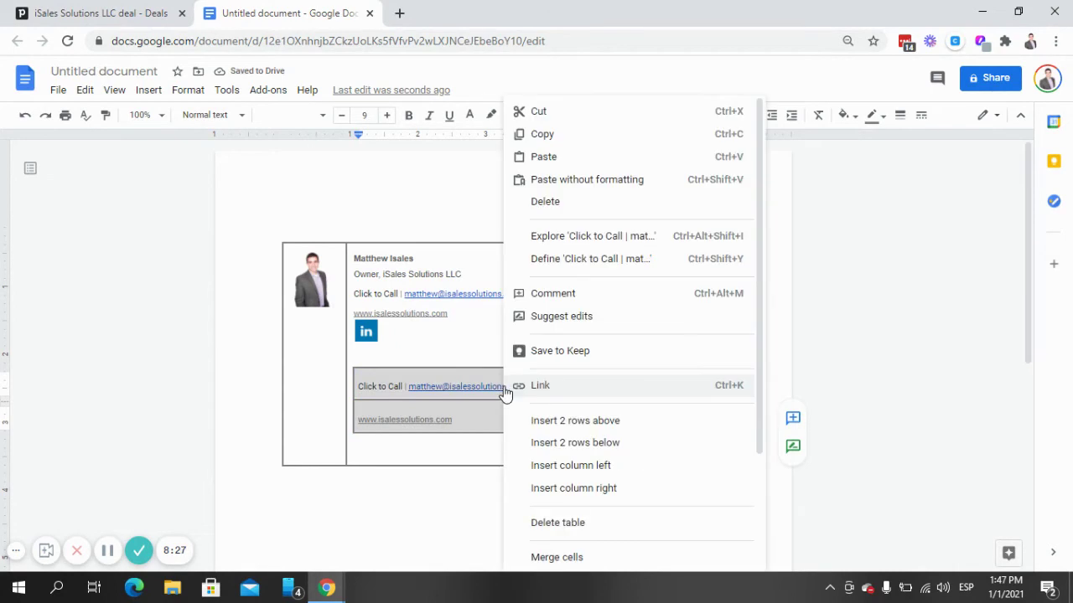
left_click(598, 524)
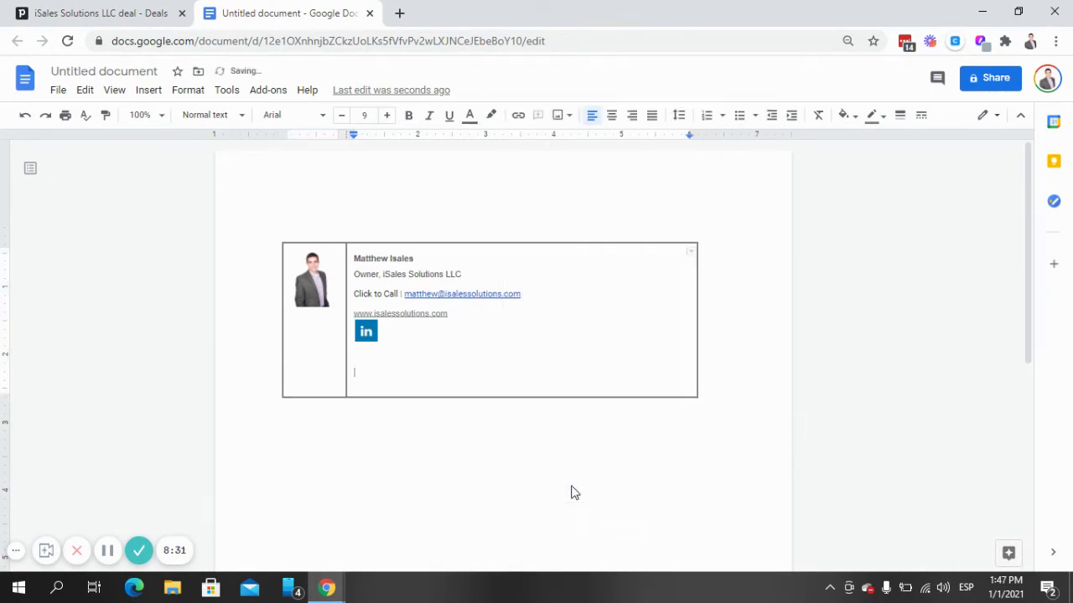
- Remove the empty lines below the LinkedIn icon in the contact details cell
left_click(416, 388)
key("BackSpace")
key("BackSpace")
key("BackSpace")
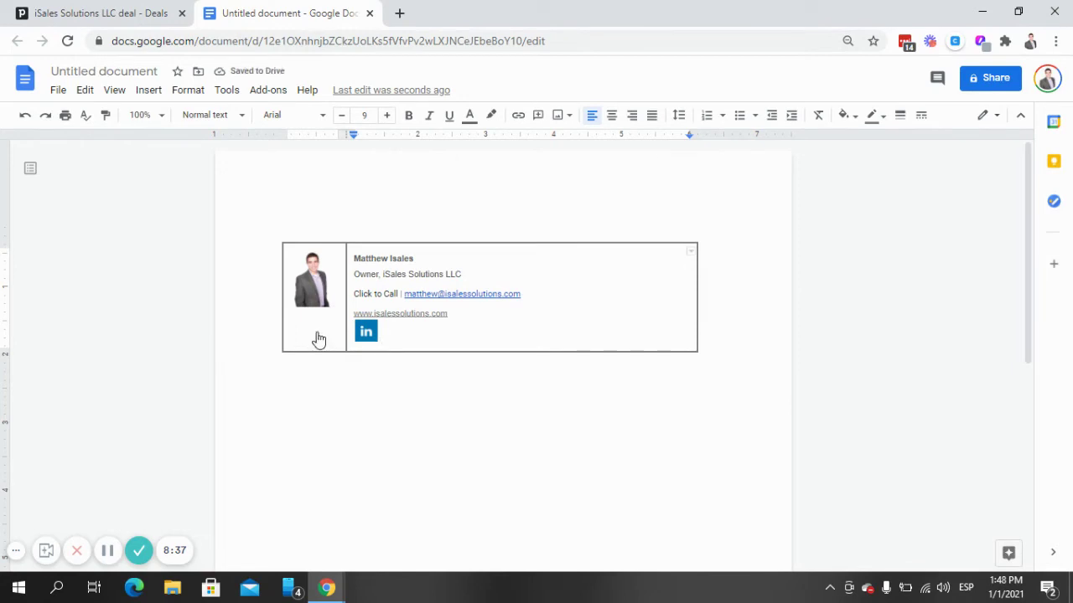
left_click(316, 303)
left_click(517, 344)
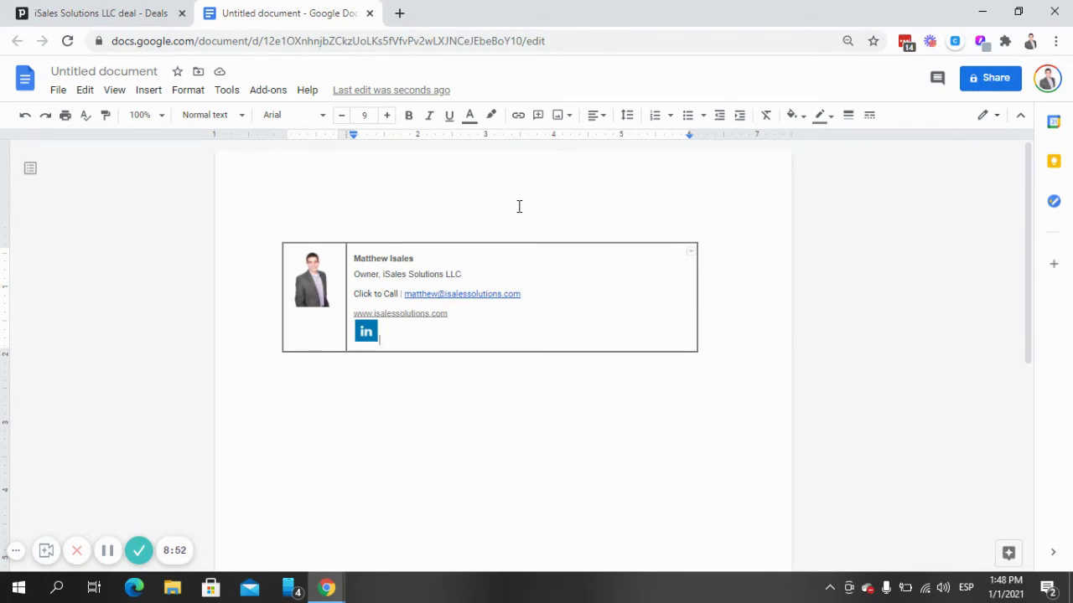
- Set the top and right borders of the contact details cell to white
left_click(600, 244)
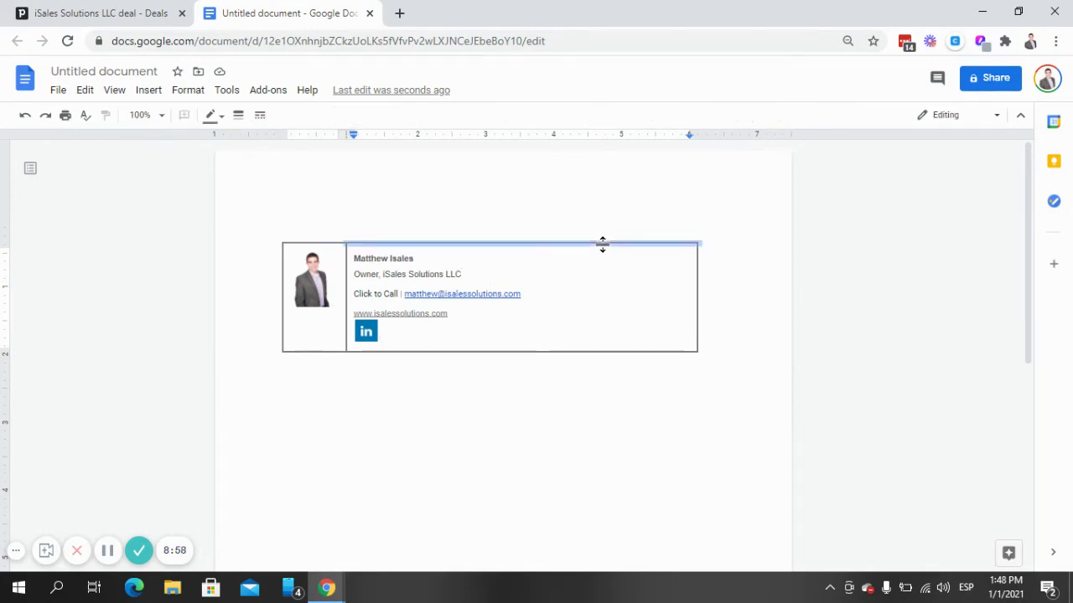
left_click(210, 116)
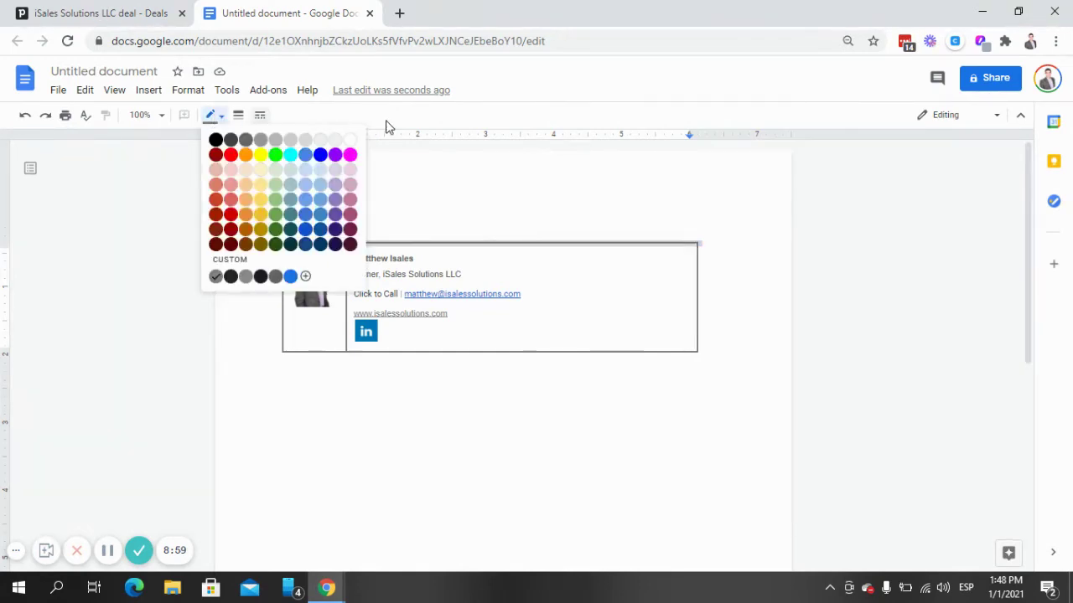
left_click(351, 140)
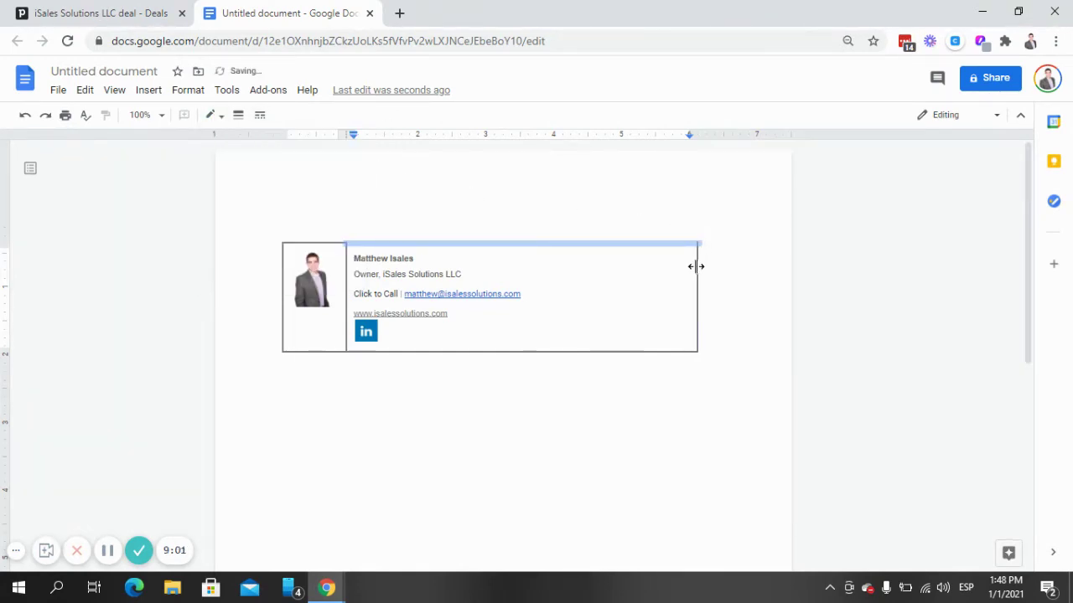
left_click(223, 116)
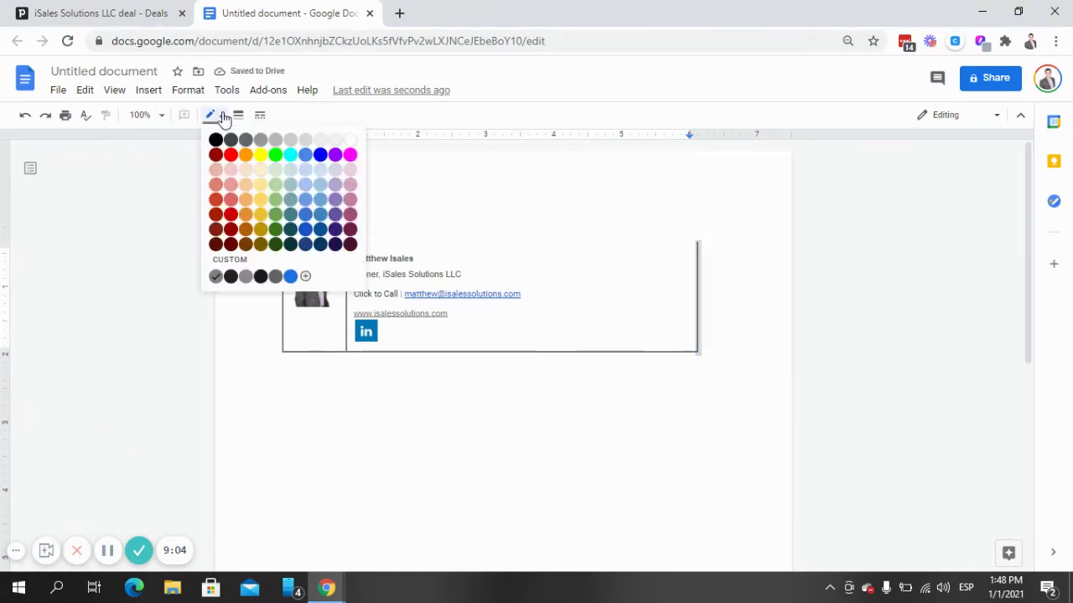
left_click(350, 141)
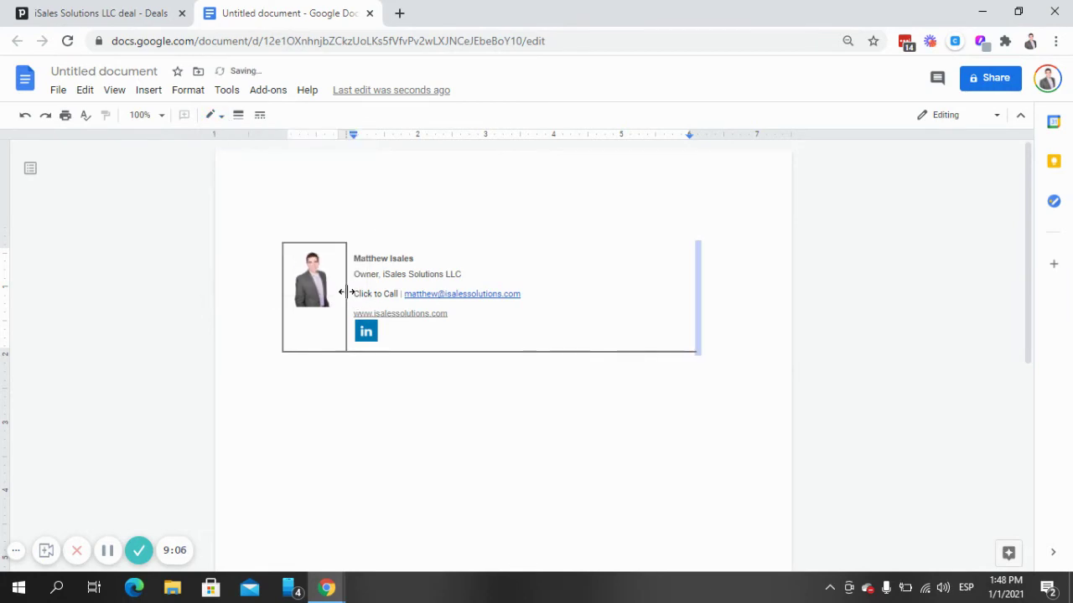
- Set the border between the photo and contact details and the bottom border of the contact details cell to white
left_click(211, 116)
left_click(351, 140)
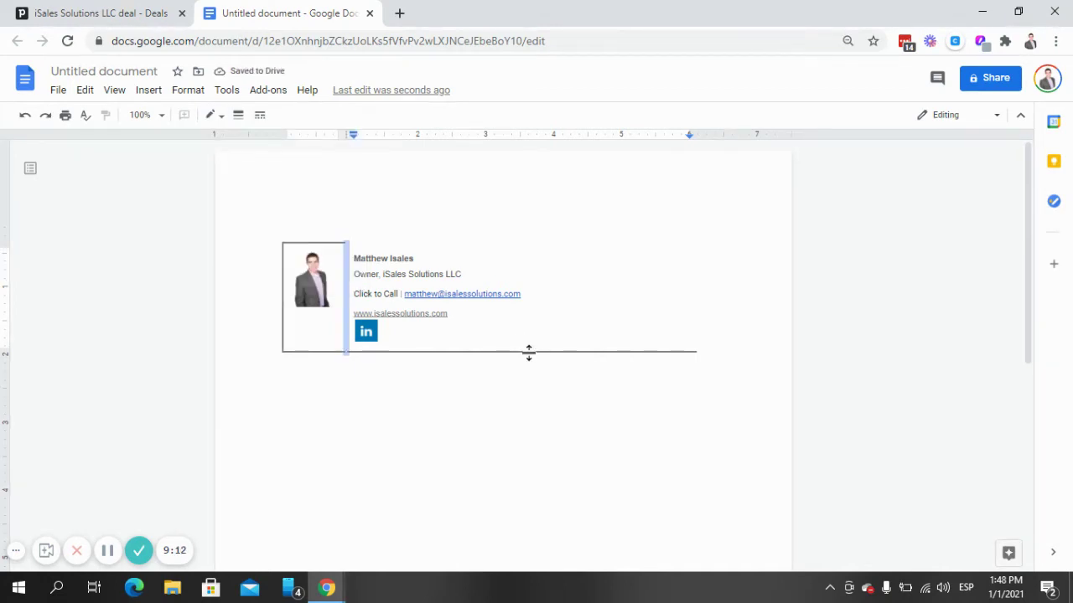
left_click(530, 353)
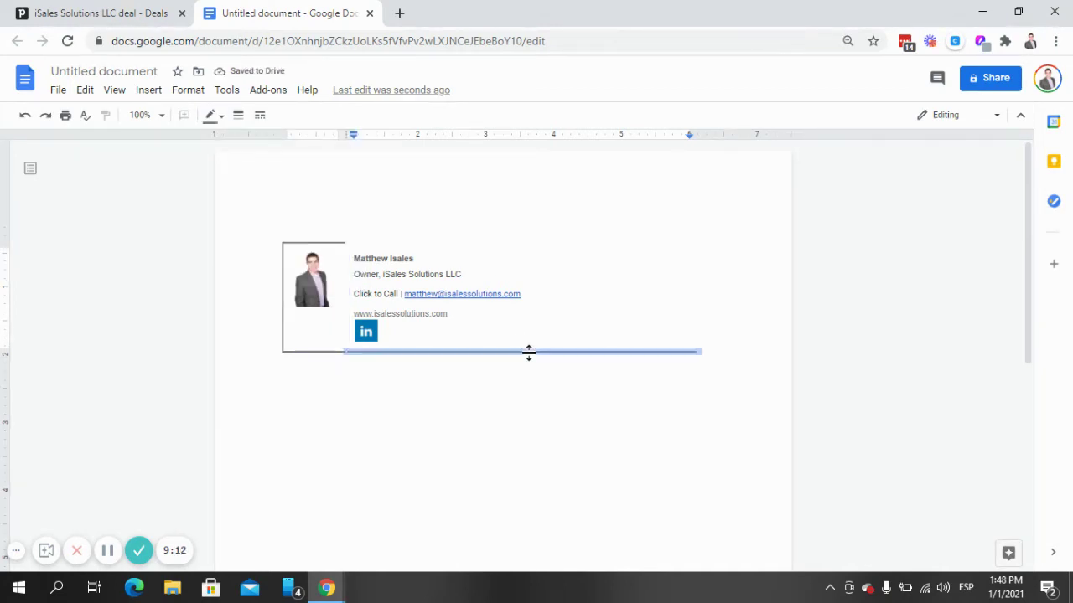
left_click(221, 118)
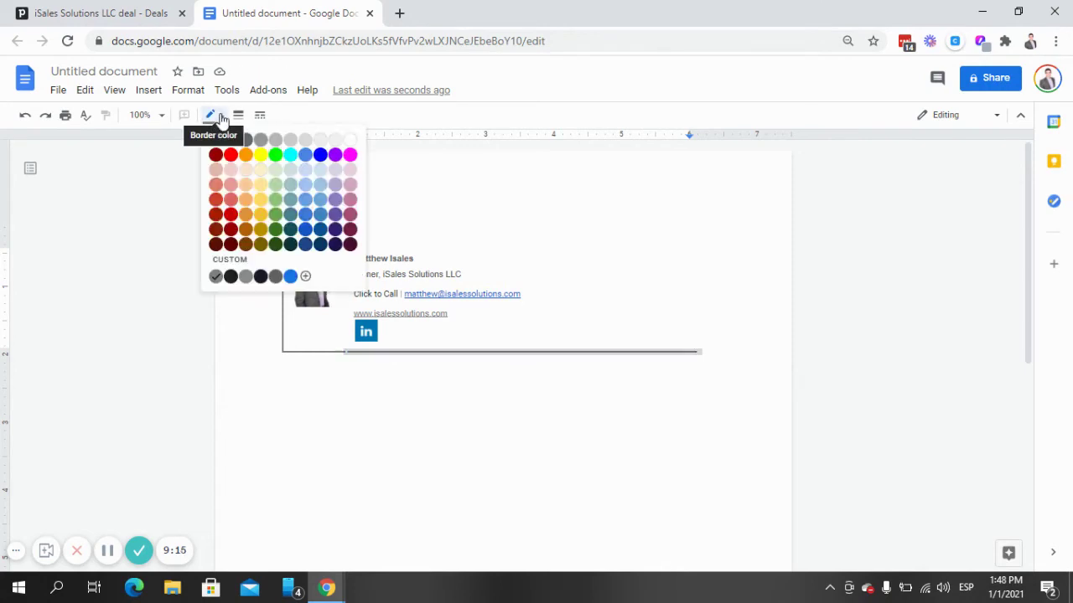
left_click(352, 140)
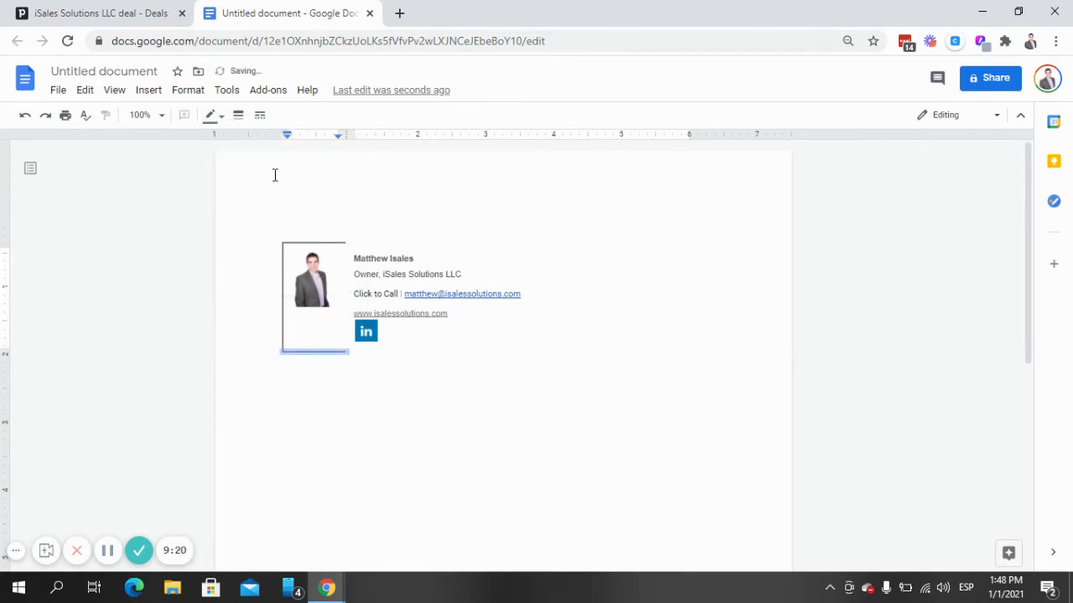
- Set the bottom, left and top borders of the photo cell to white
left_click(221, 118)
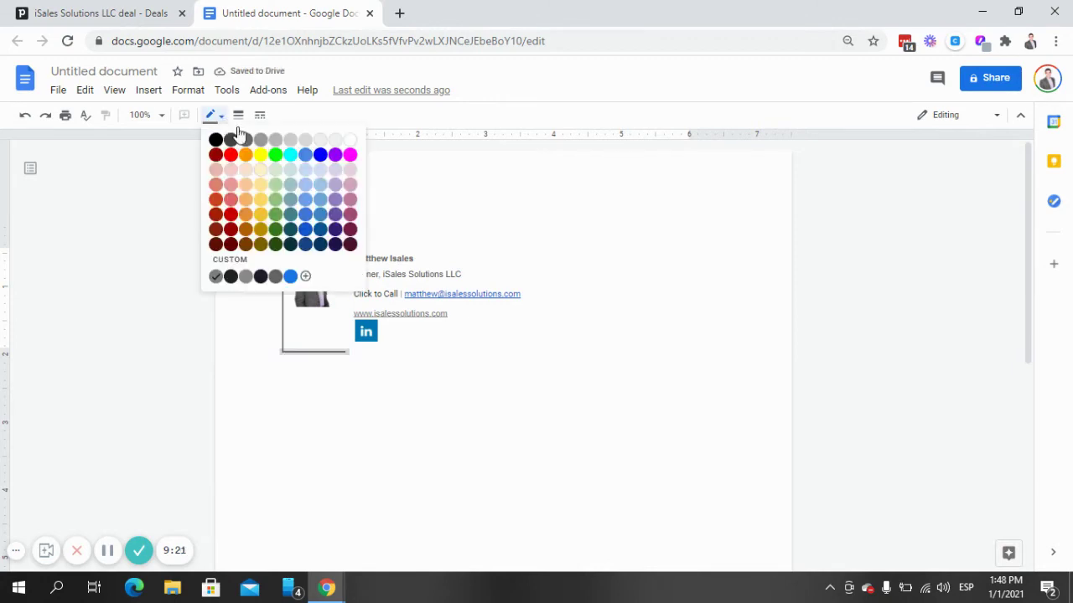
left_click(351, 142)
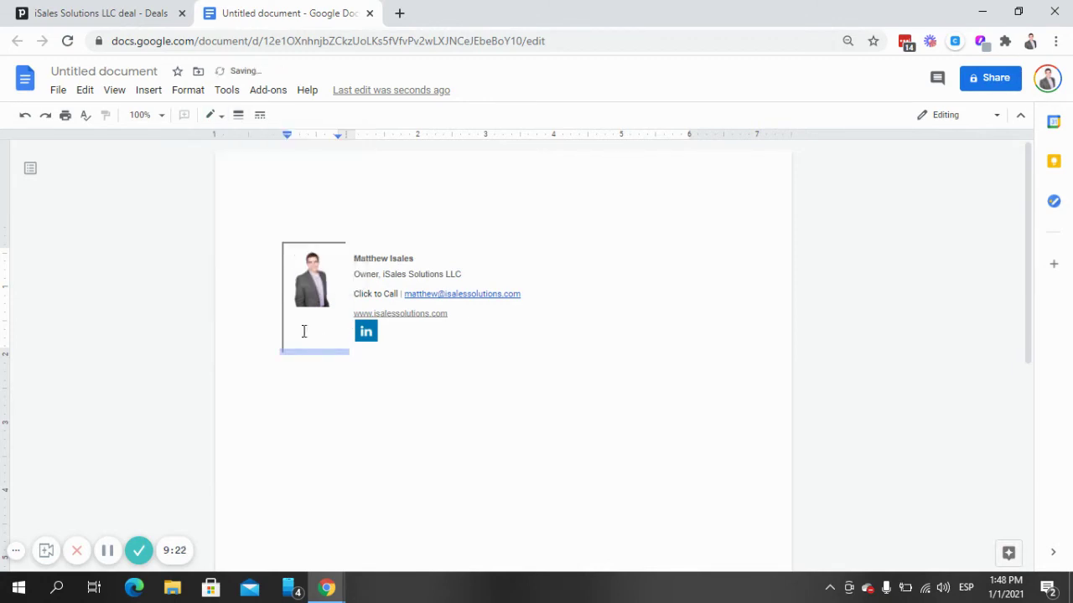
left_click(211, 115)
left_click(352, 143)
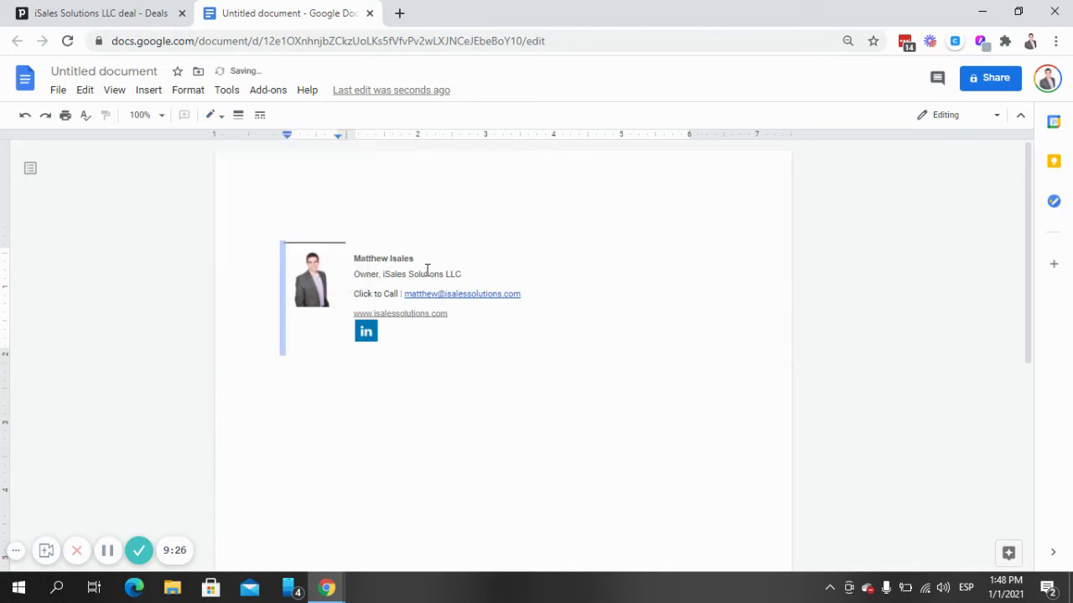
left_click(211, 115)
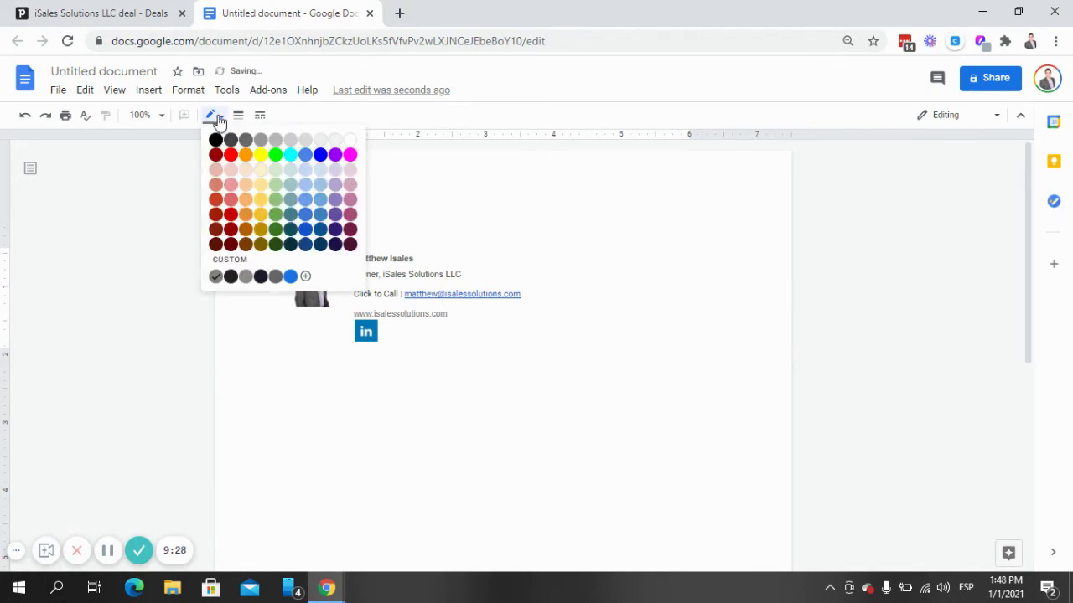
left_click(352, 147)
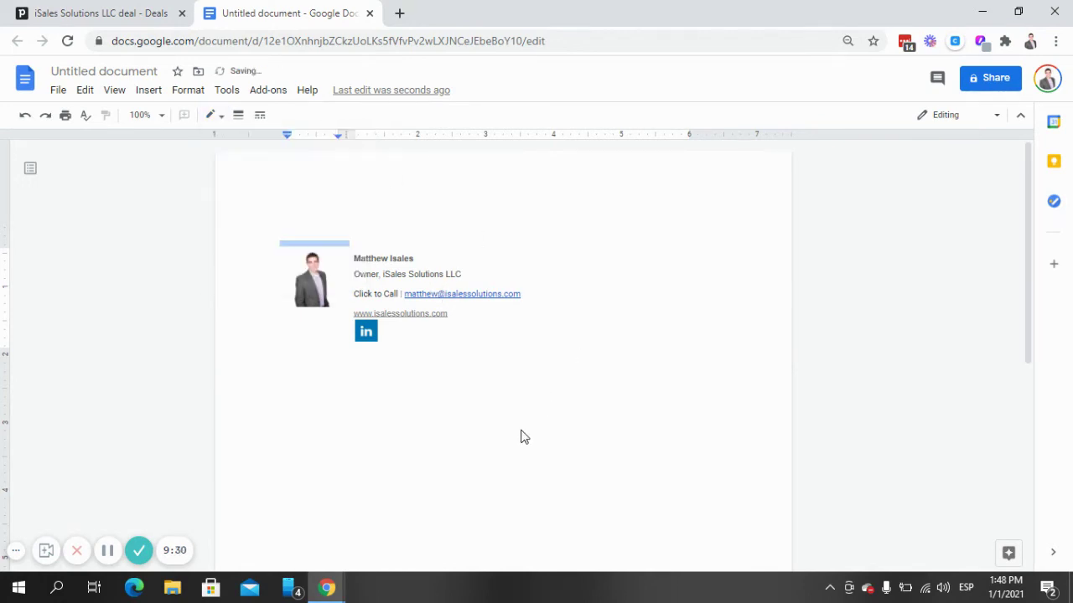
- Add a period above and below the signature table, then copy the whole signature including both periods
left_click(362, 404)
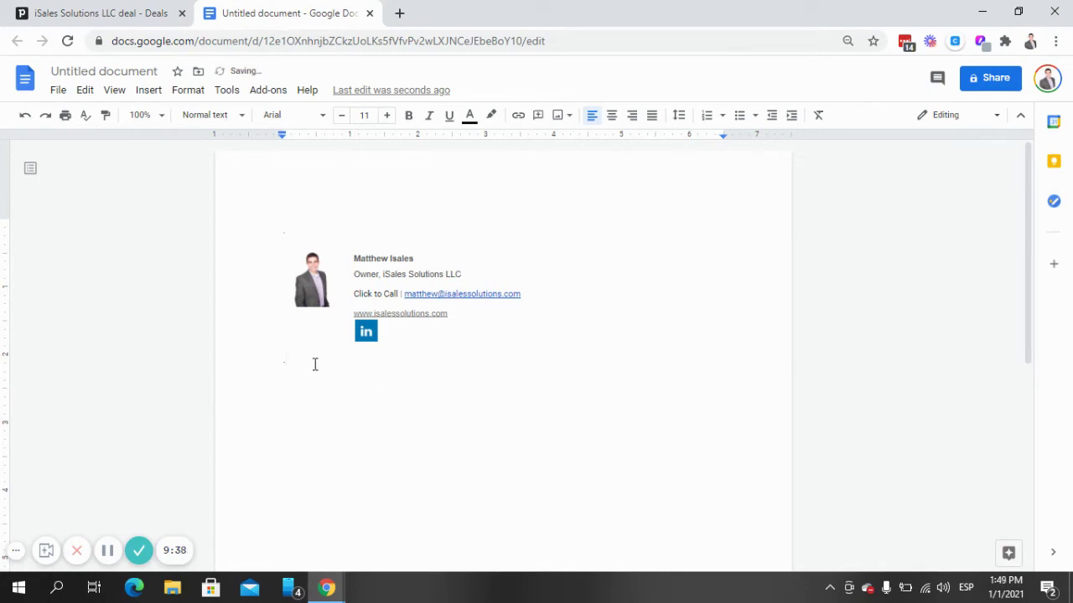
mouse_move(315, 365)
left_mouse_down()
mouse_move(251, 280)
mouse_move(257, 201)
left_mouse_up()
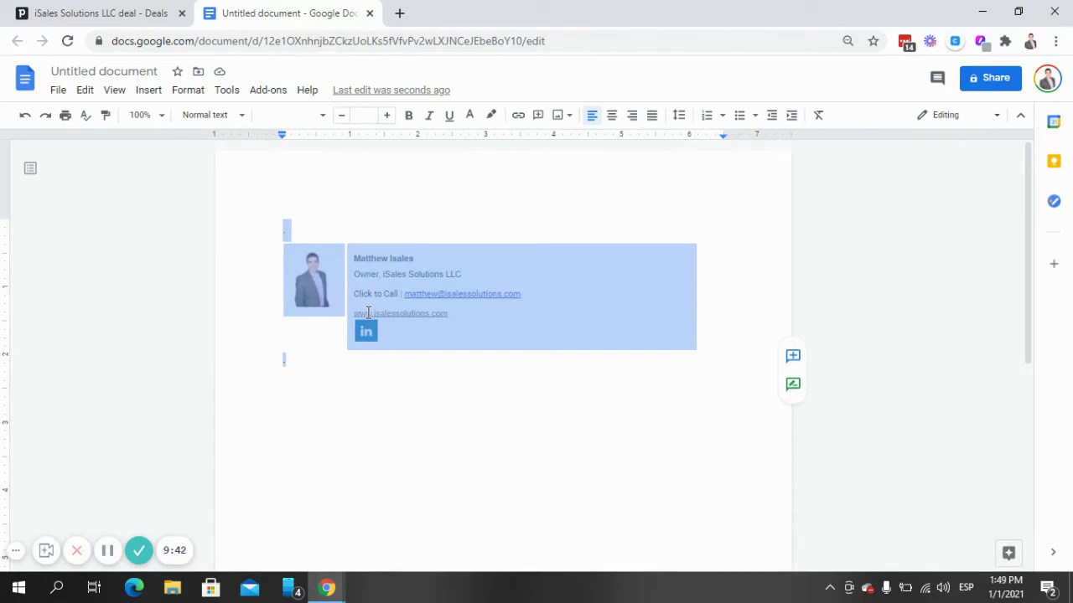
- Switch to Pipedrive, replace the old email signature with the copied one, and remove the extra line at its end
left_click(107, 19)
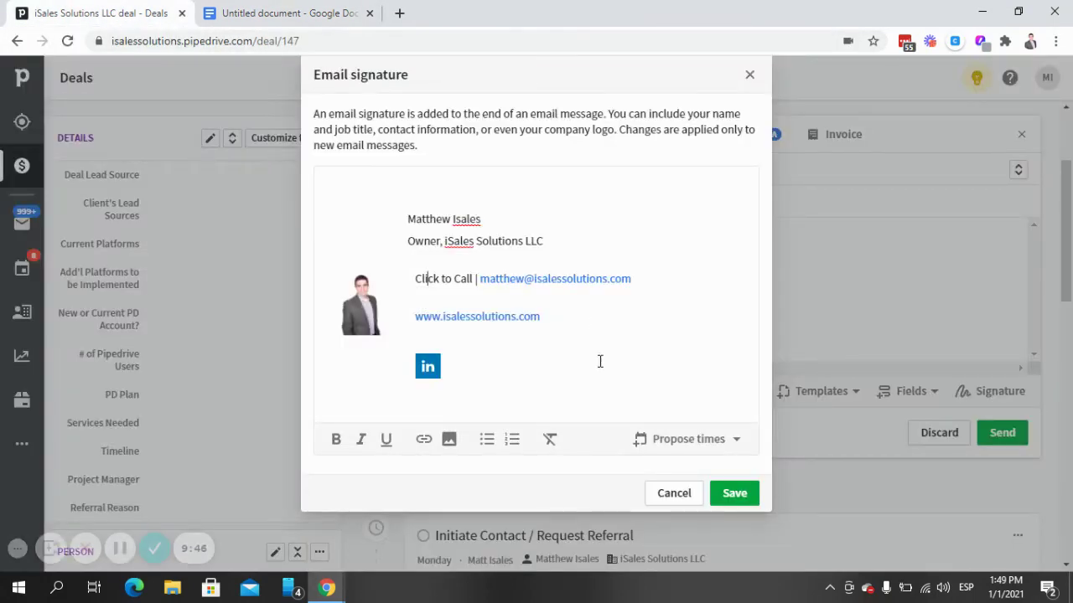
left_click(559, 369)
mouse_move(559, 369)
left_mouse_down()
mouse_move(338, 218)
mouse_move(324, 190)
left_mouse_up()
key("ctrl+c")
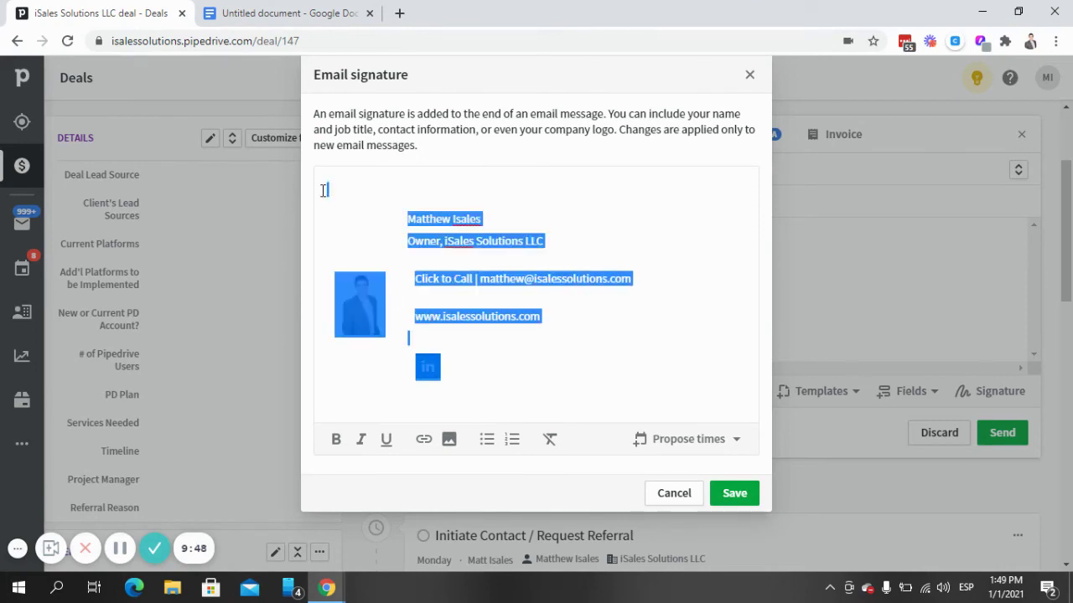
key("BackSpace")
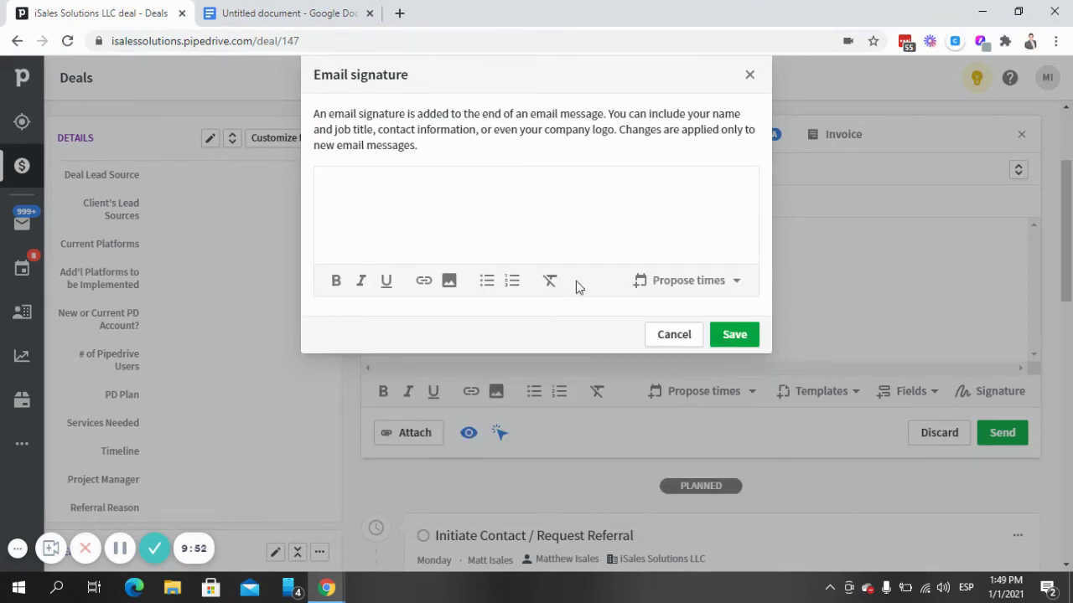
key("ctrl+v")
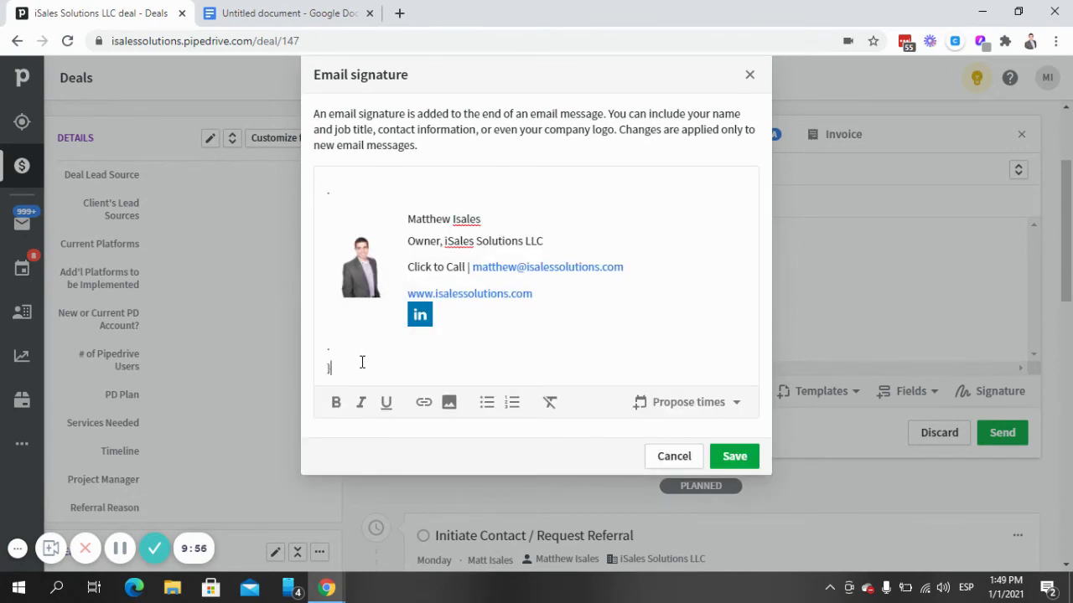
key("BackSpace")
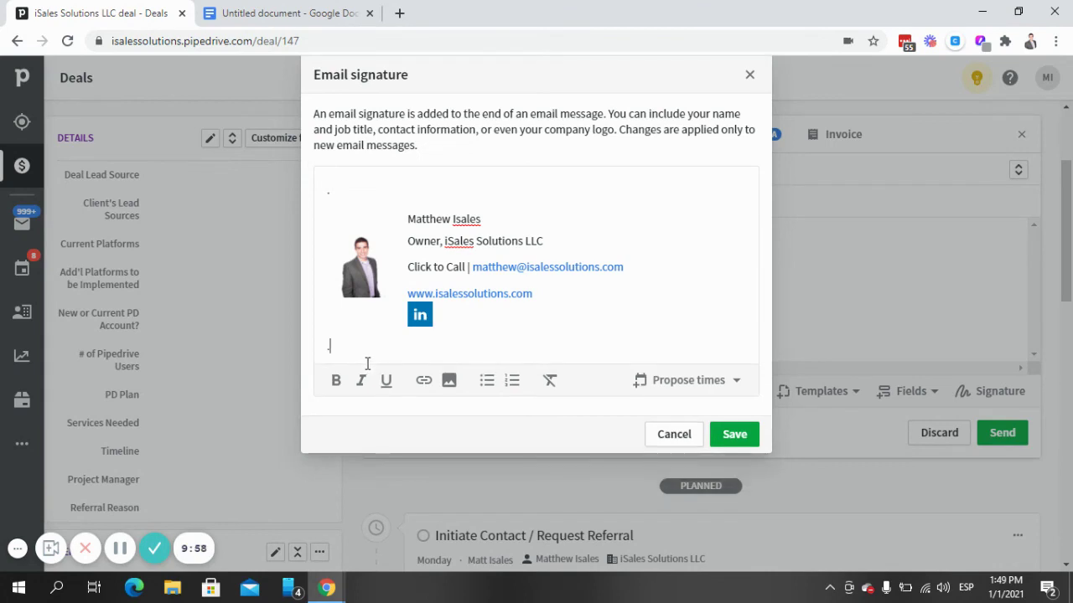
- Delete the periods around the signature table and the empty line above it, and save the email signature
left_click(372, 190)
key("ctrl+a")
left_click(324, 237)
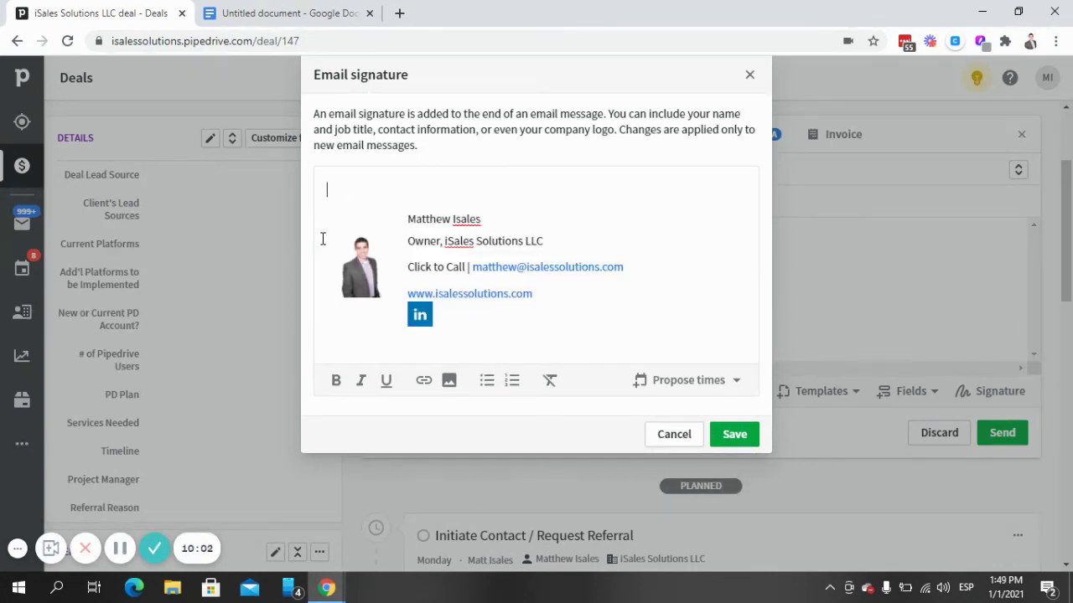
key("BackSpace")
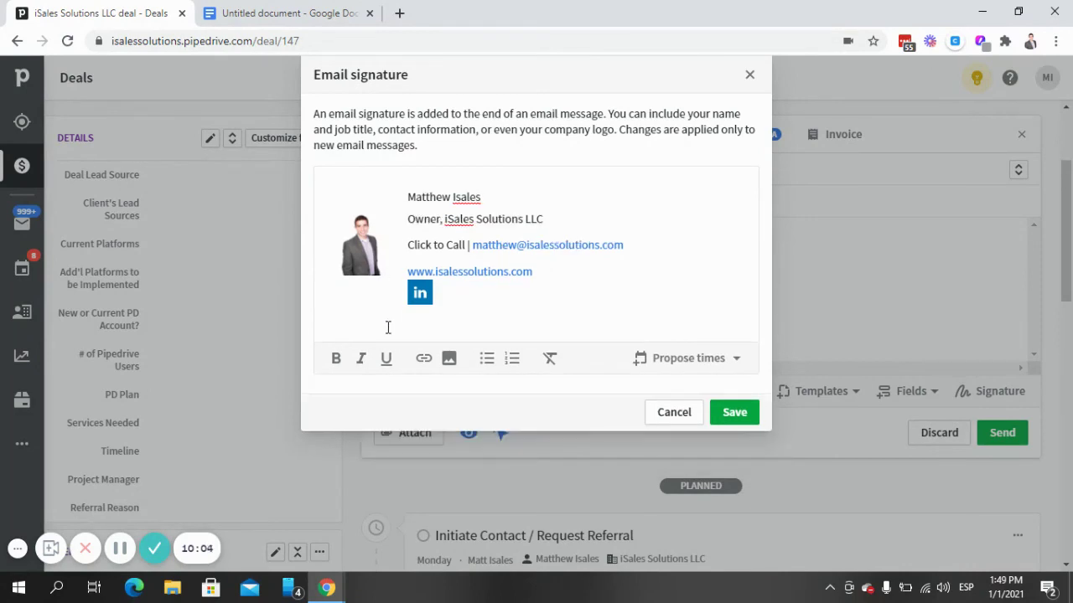
left_click(389, 327)
mouse_move(565, 290)
left_mouse_down()
mouse_move(474, 243)
mouse_move(412, 192)
left_mouse_up()
left_click(467, 302)
left_click(723, 416)
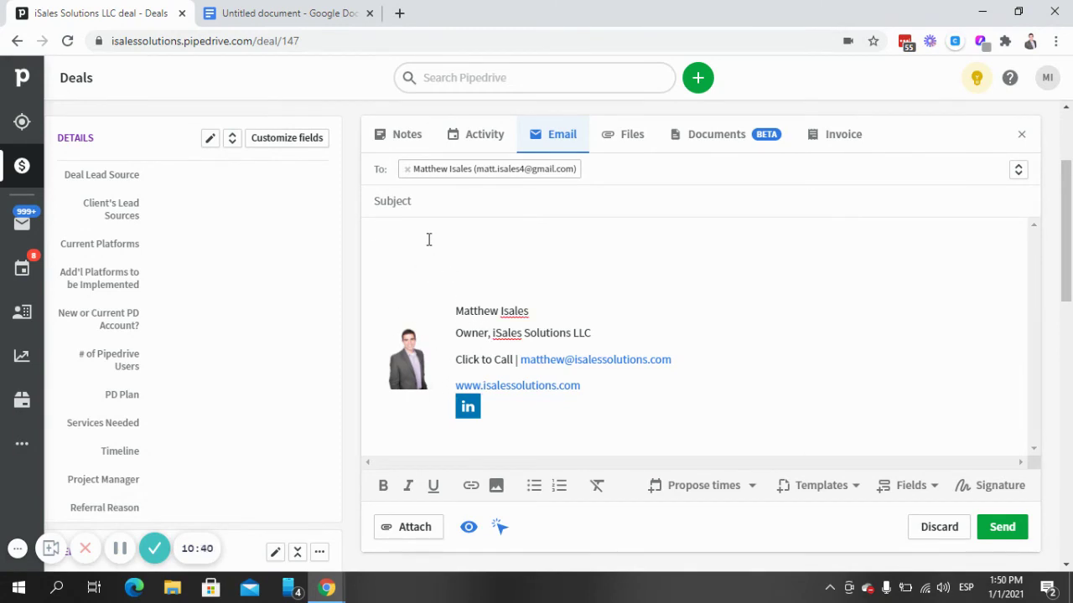
- Write "test 2" as both the body and the subject of the deal's email and send it
type("st 2")
left_click(437, 203)
type("test")
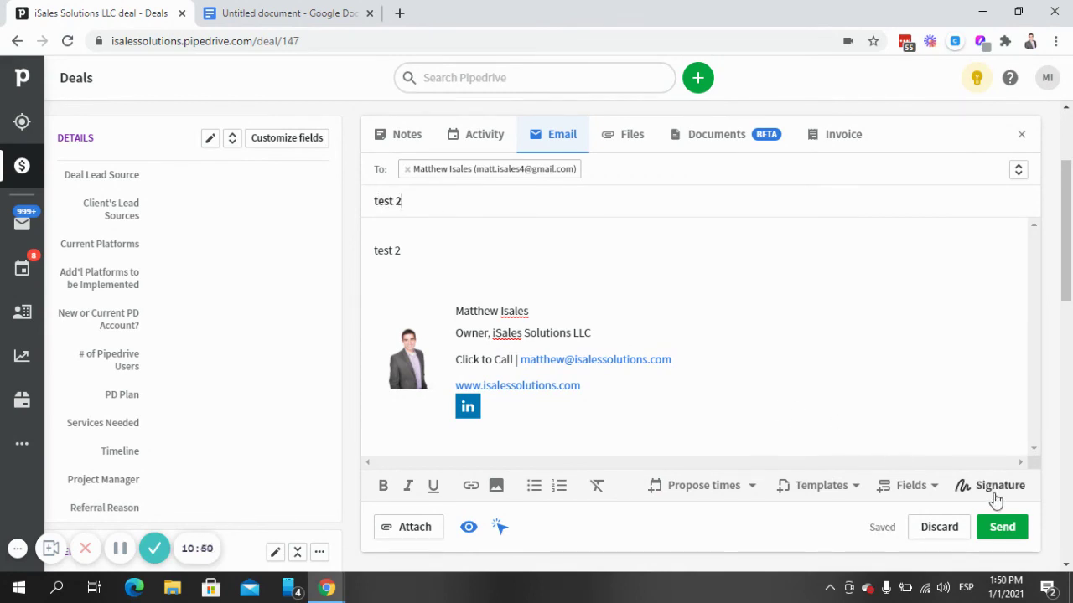
left_click(997, 528)
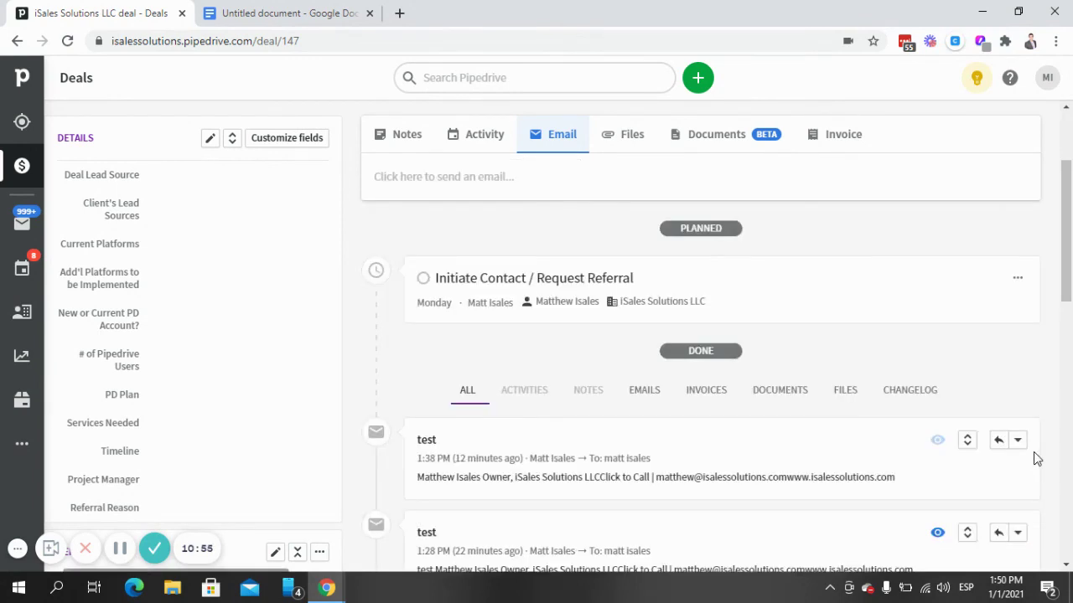
- Switch to Gmail and check the received "test 2" email for visible borders around the signature
left_click(121, 553)
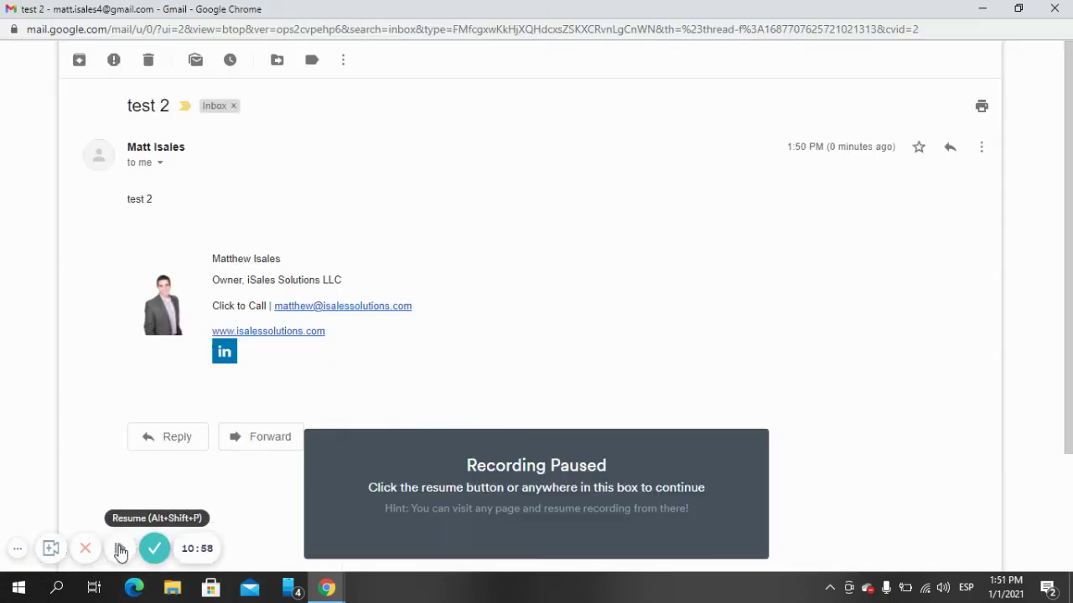
left_click(120, 550)
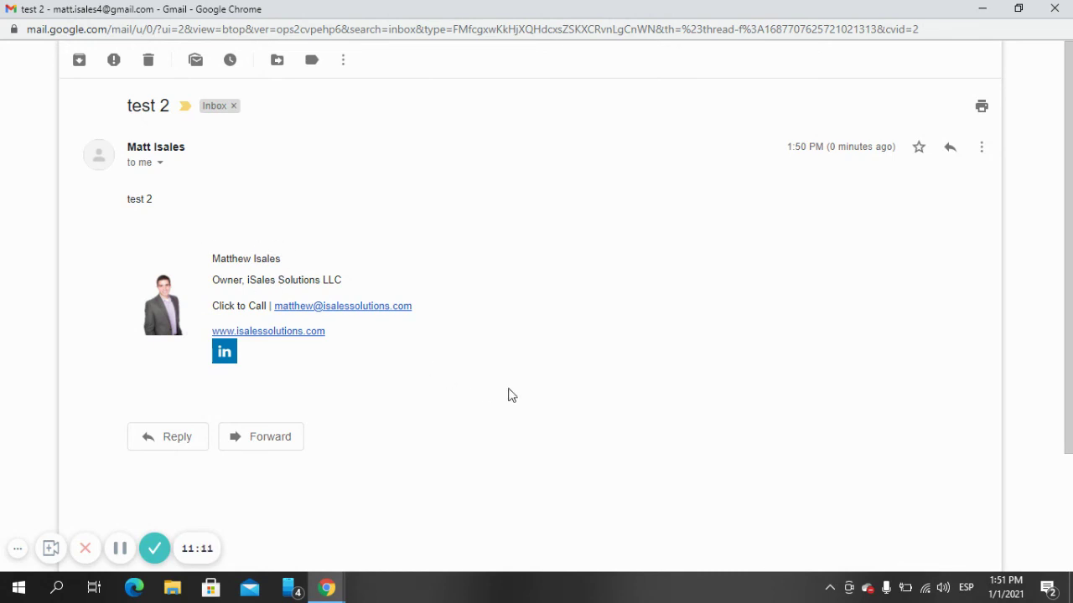
left_click_drag(115, 247, 196, 244)
left_click(258, 234)
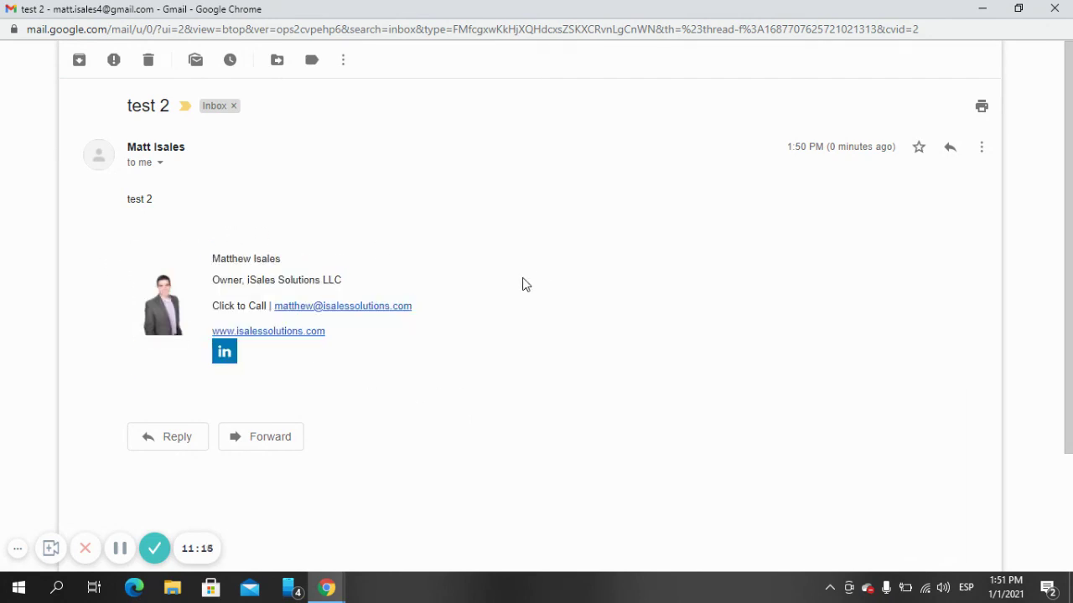